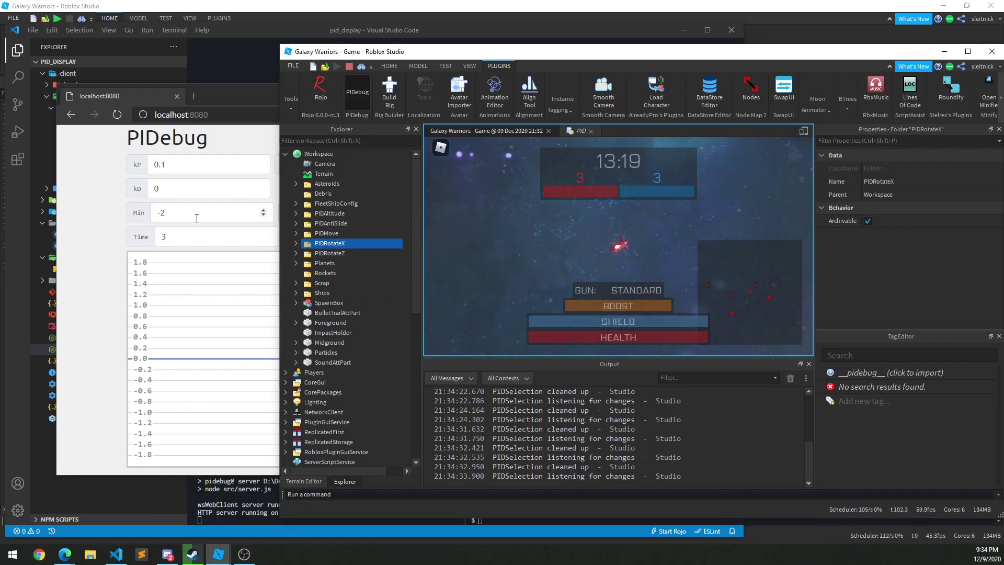
- Place Roblox Studio beside the PIDebug page showing PIDRotateX's gains (kP 0.1, Min -2, Max 2)
left_click(99, 311)
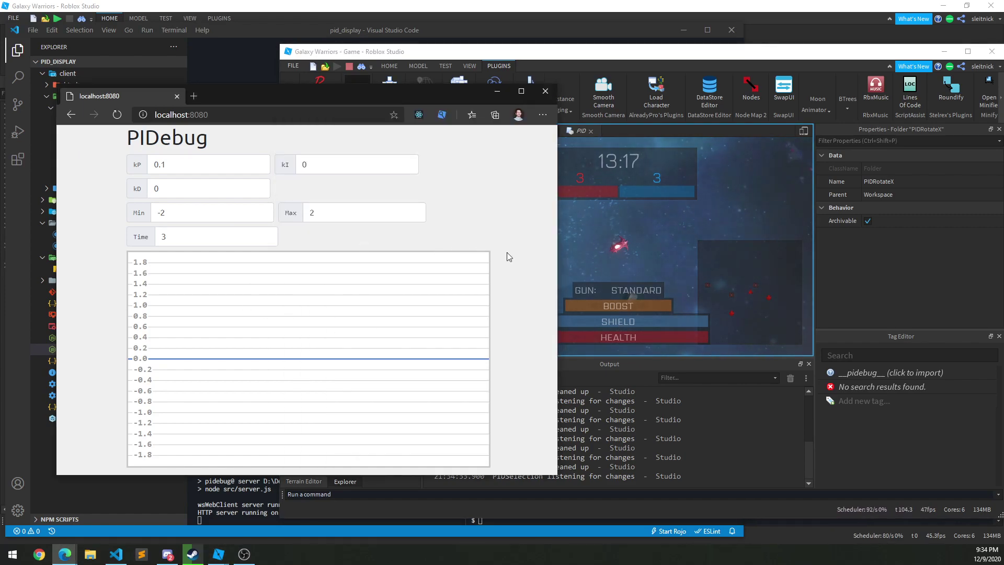
left_click(701, 243)
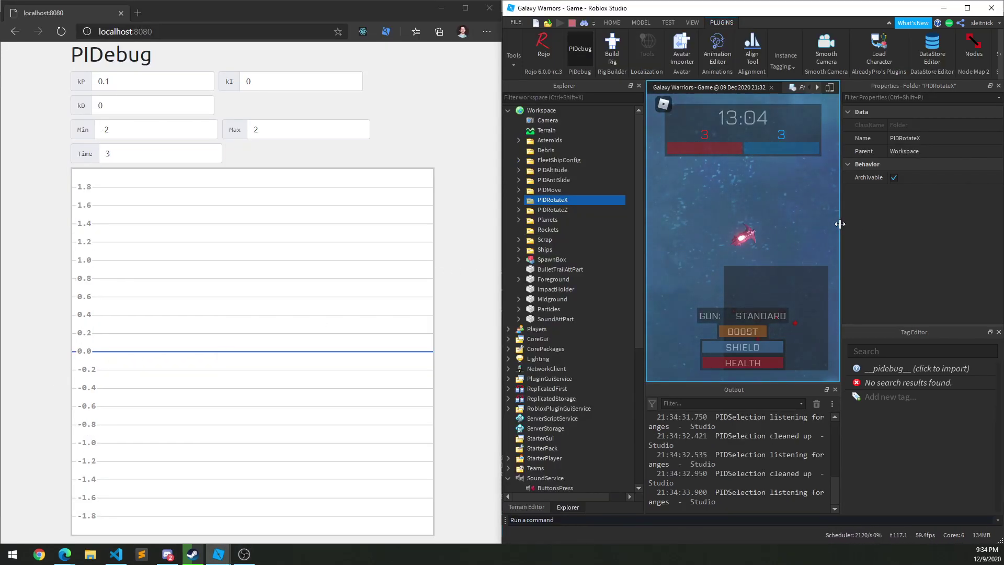
- Widen the game viewport and load PIDRotateZ's gains into the PIDebug page
left_click_drag(841, 233, 925, 236)
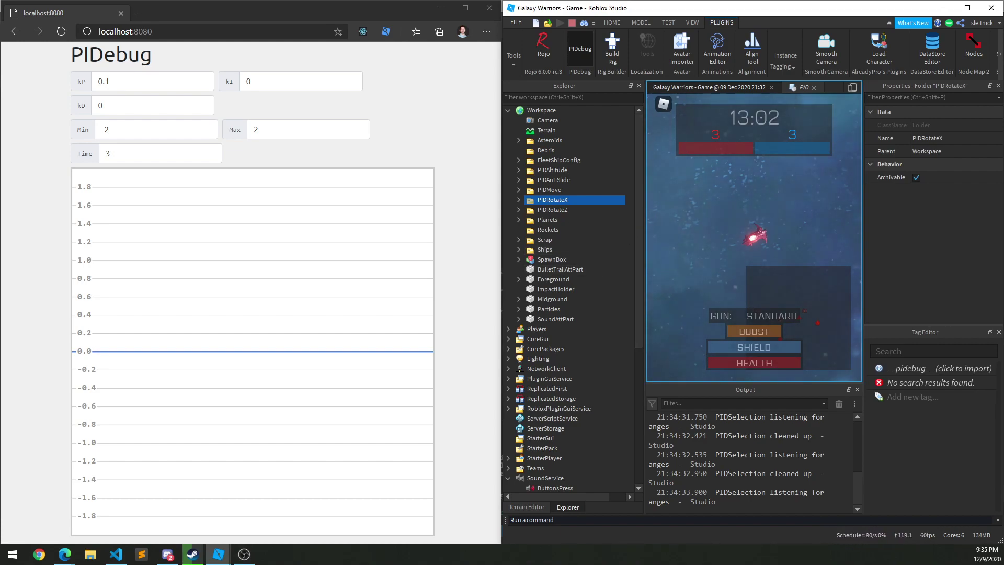
left_click(629, 231)
left_click(552, 200)
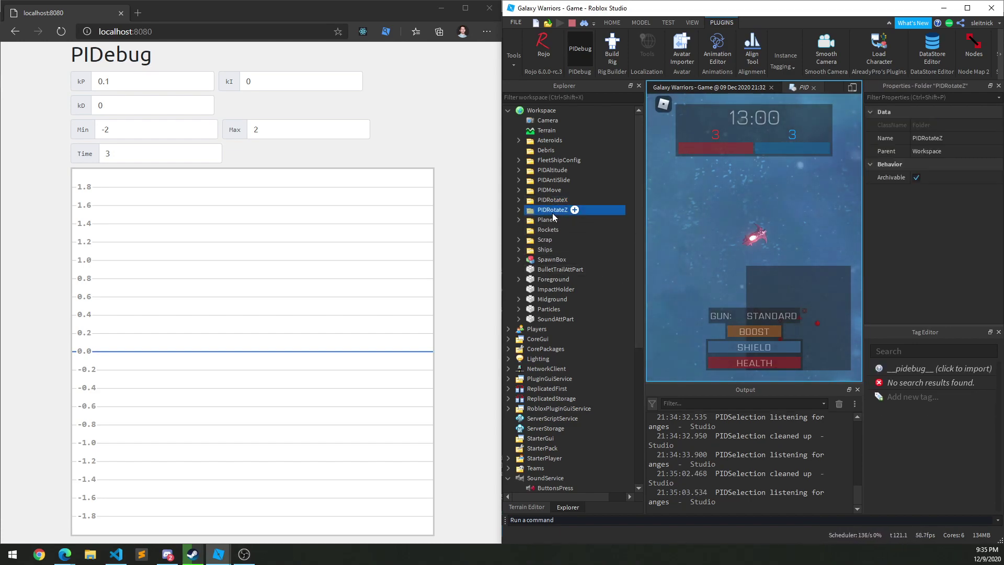
left_click(550, 190)
- Step through PIDAntiSlide and PIDRotateX, then expand PIDRotateZ and graph its output
left_click(548, 180)
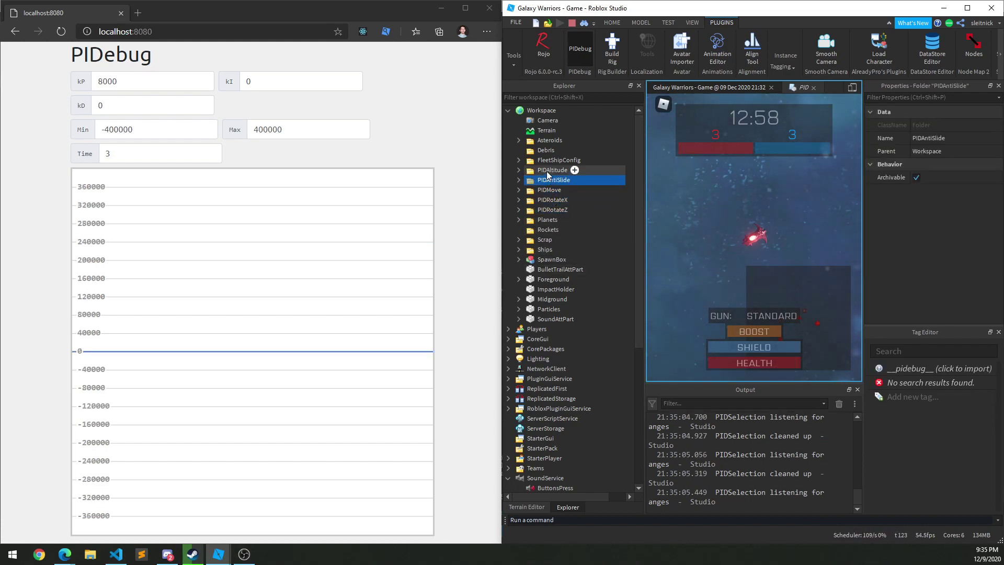
left_click(548, 189)
left_click(552, 199)
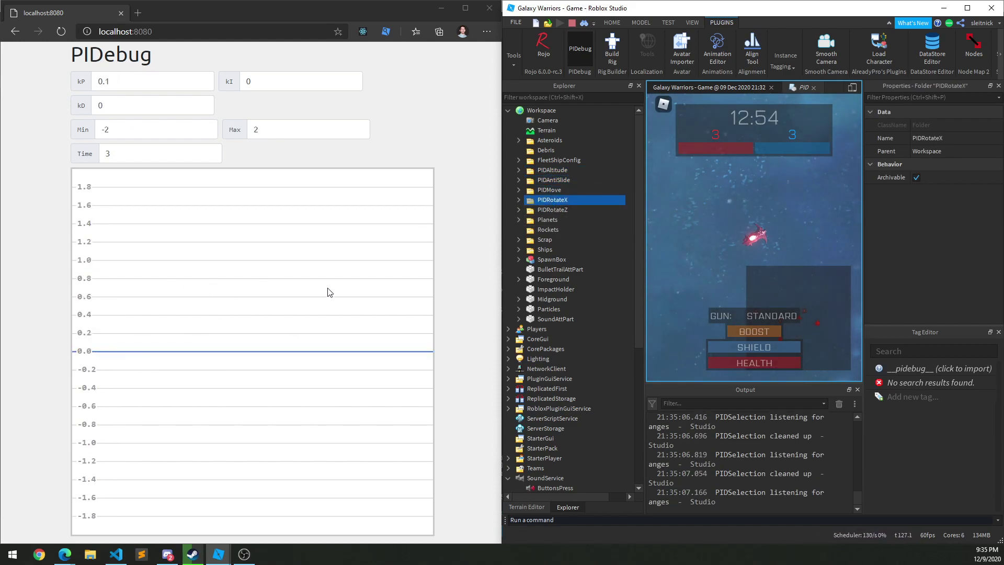
left_click(518, 210)
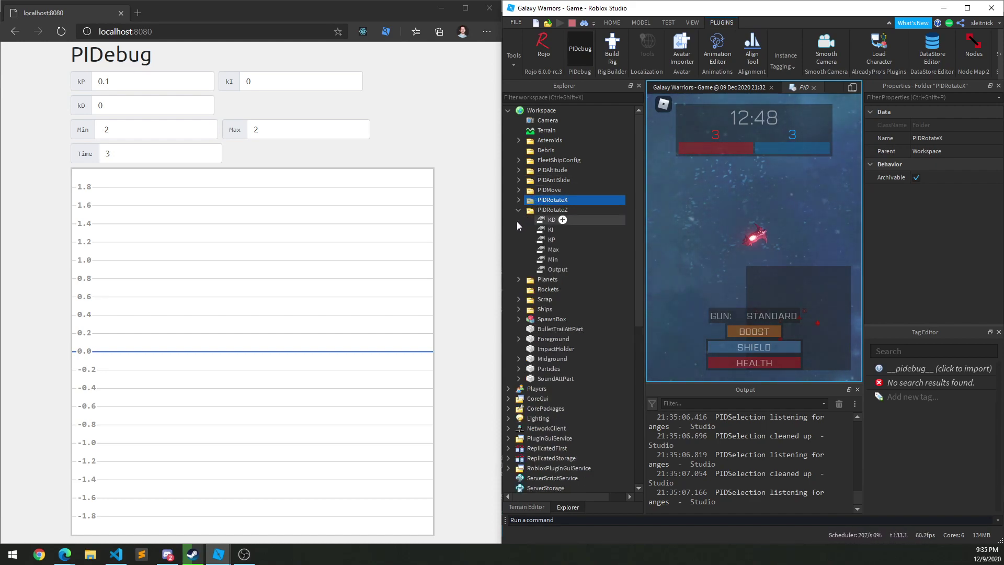
left_click(539, 210)
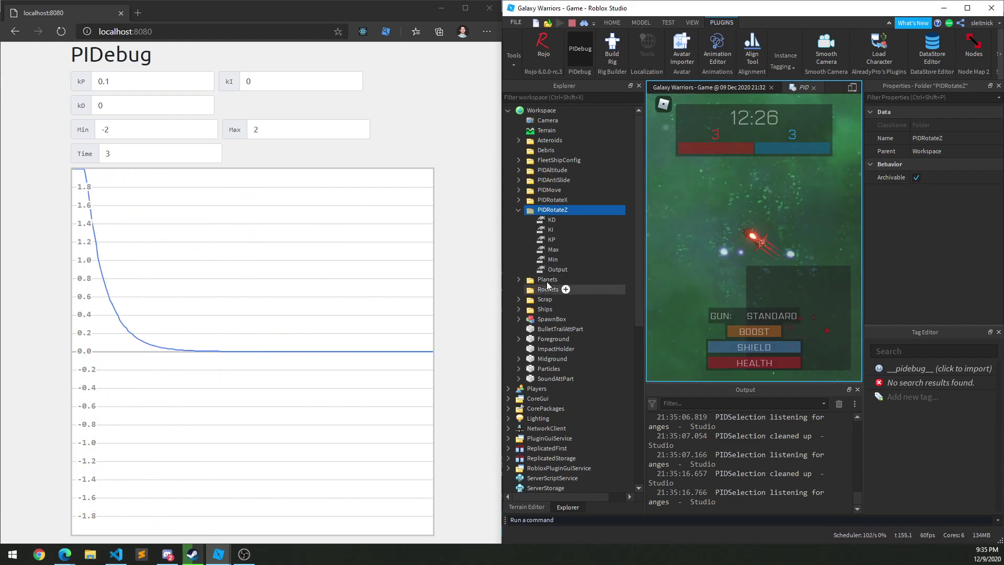
- Load PIDMove's gains (kP 5000, kD 20, Min -400000, Max 100000) into PIDebug and watch its graph
left_click(544, 191)
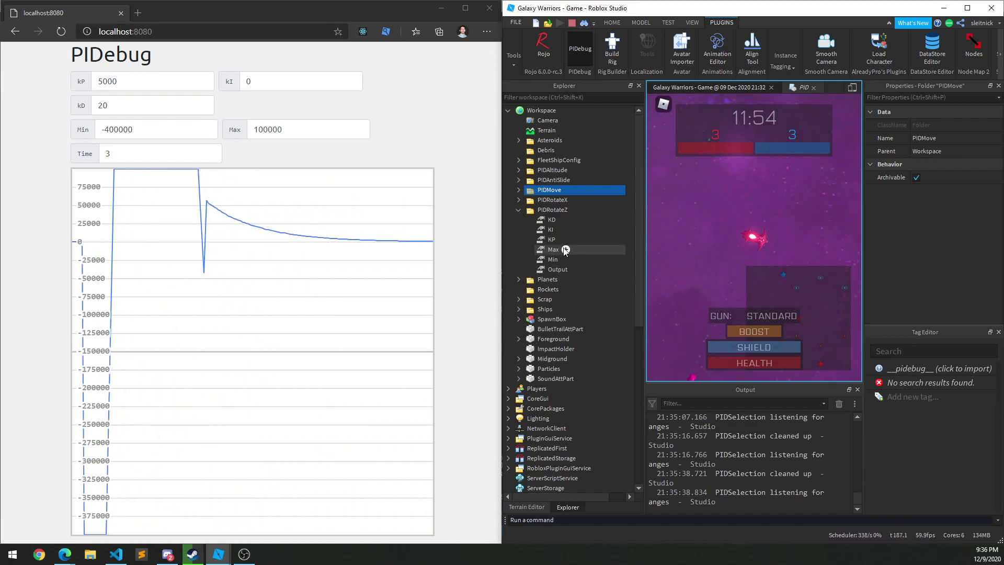
- Expand PIDMove and test it in-game with kP set to 500000
left_click(518, 190)
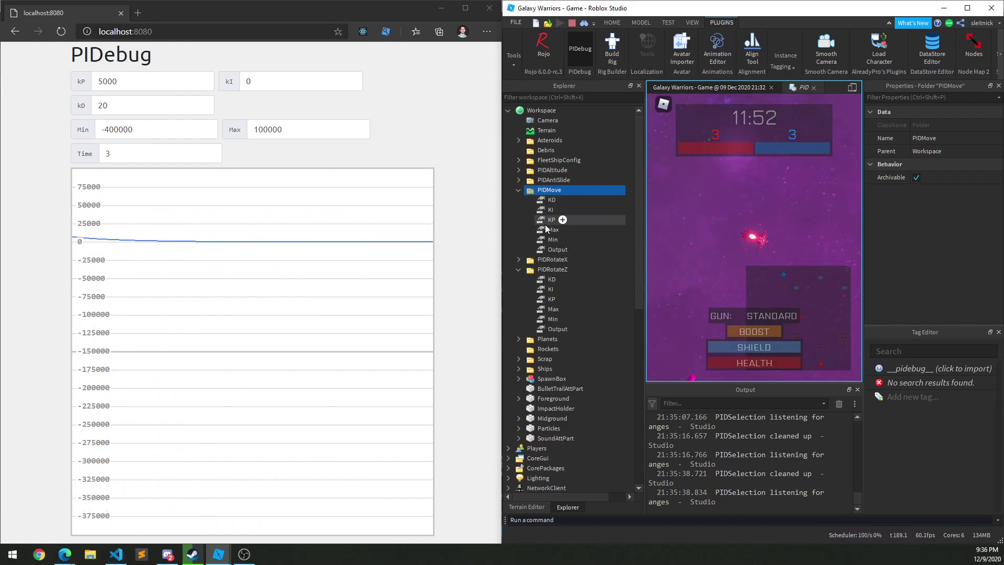
left_click(135, 84)
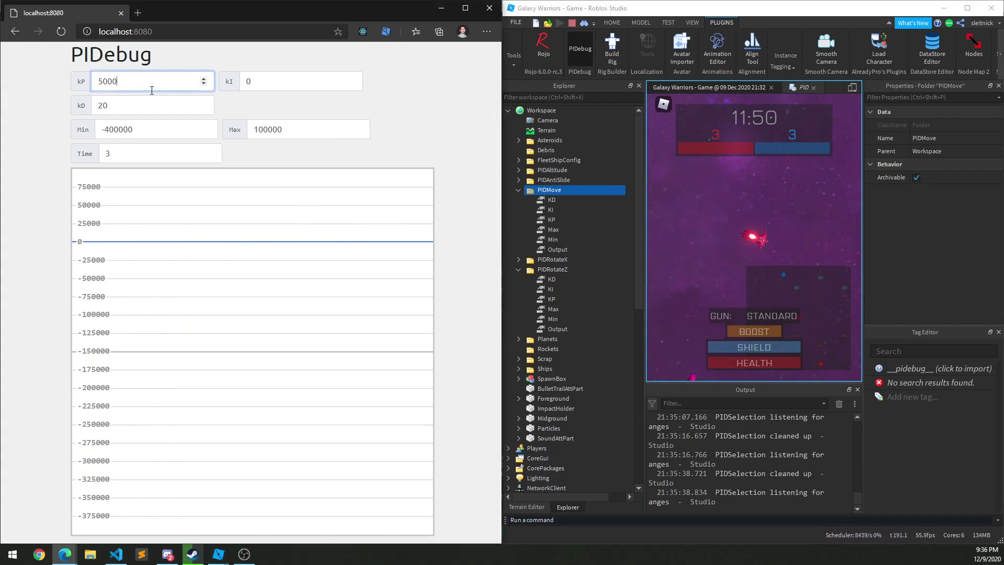
left_click(134, 109)
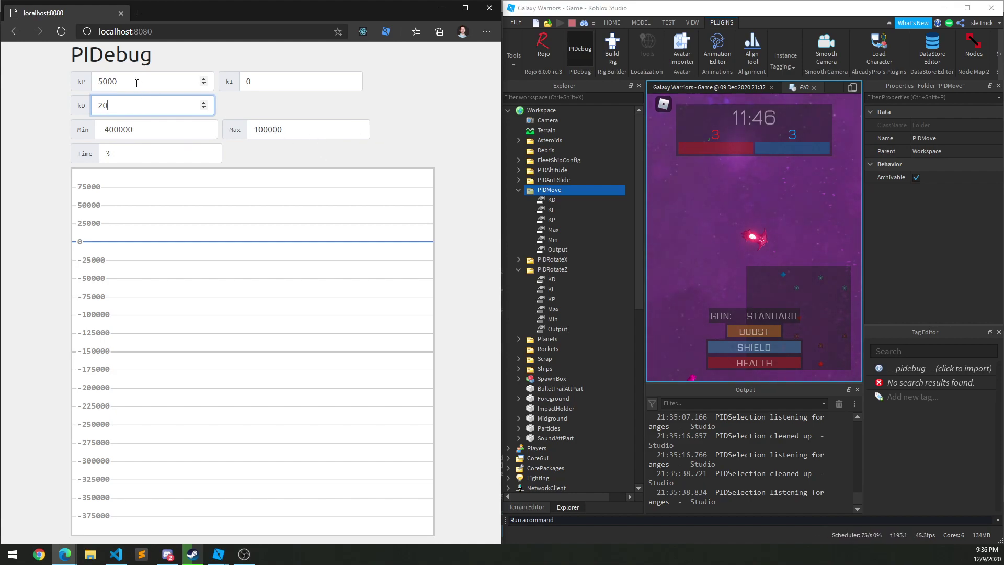
left_click(136, 83)
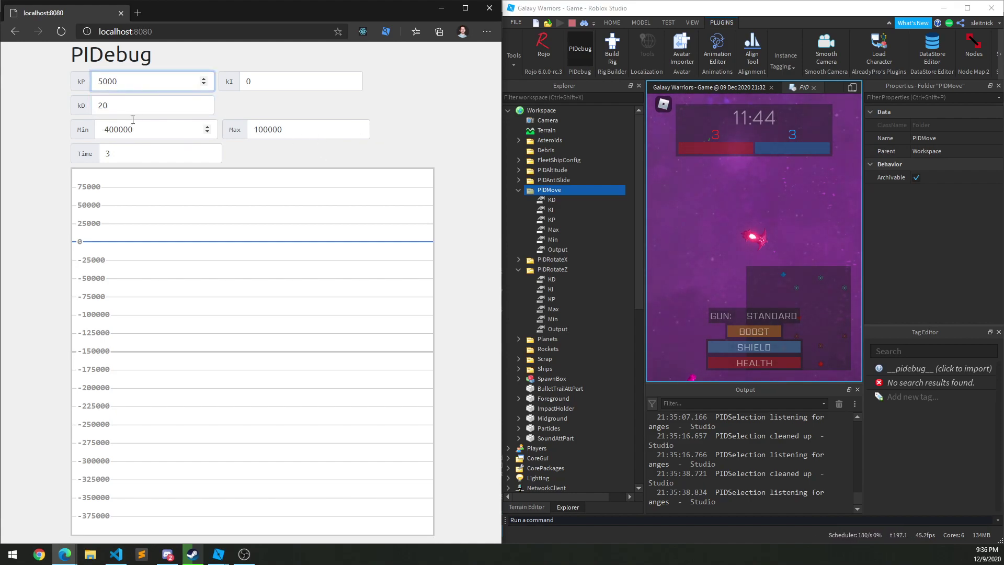
left_click(731, 164)
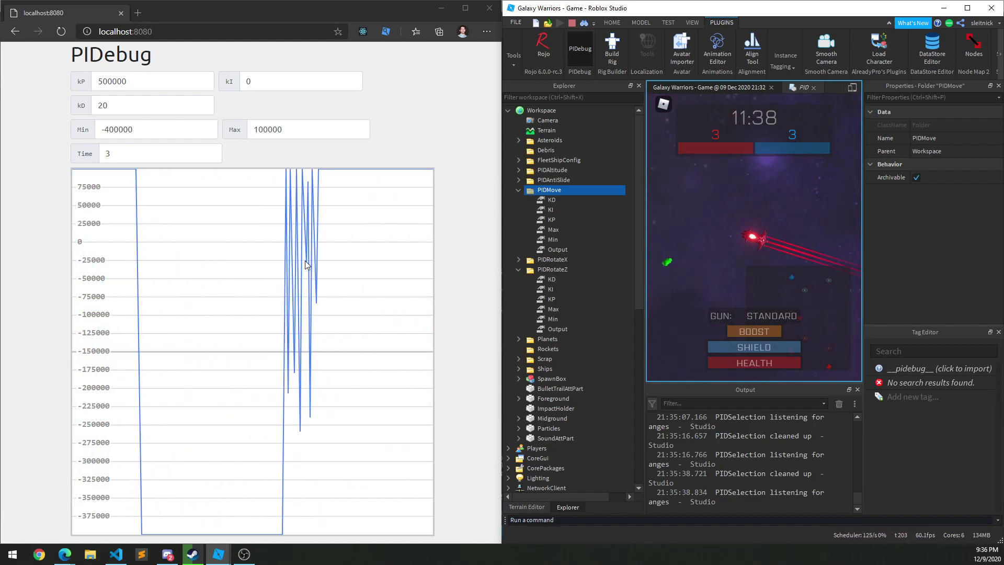
- Retest PIDMove with kP 50000, then reselect PIDMove after the ship respawns
left_click(141, 83)
key("BackSpace")
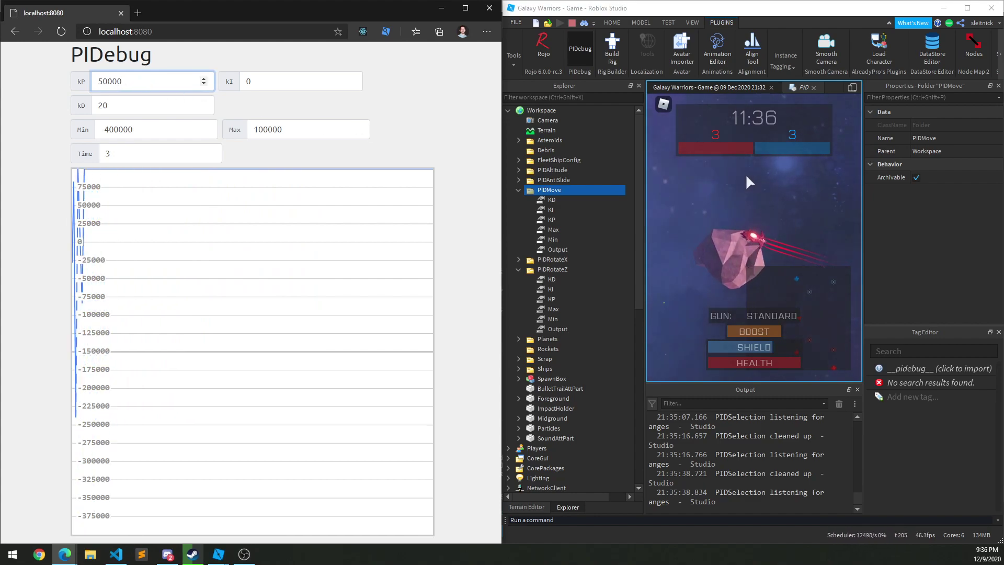
left_click(742, 174)
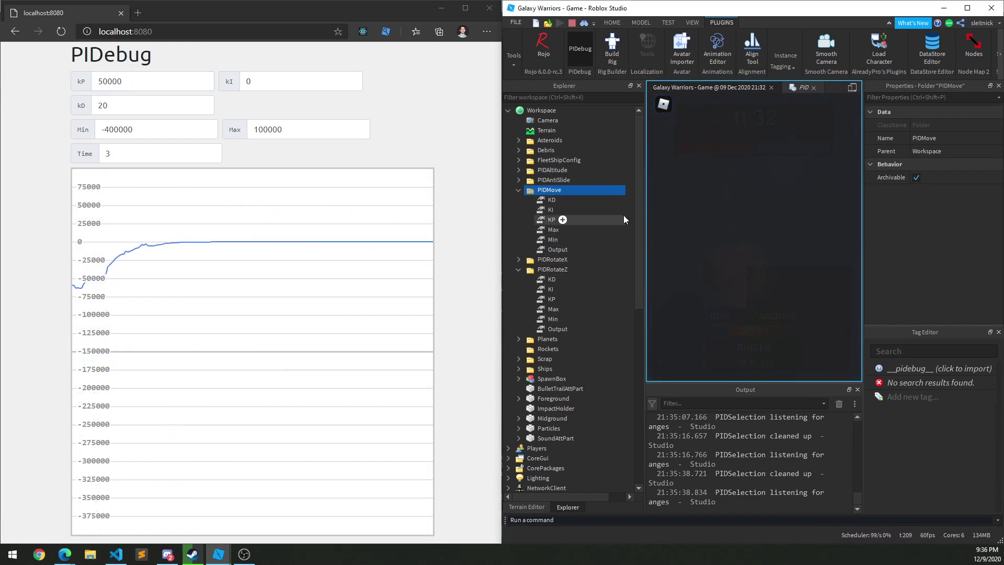
left_click(630, 212)
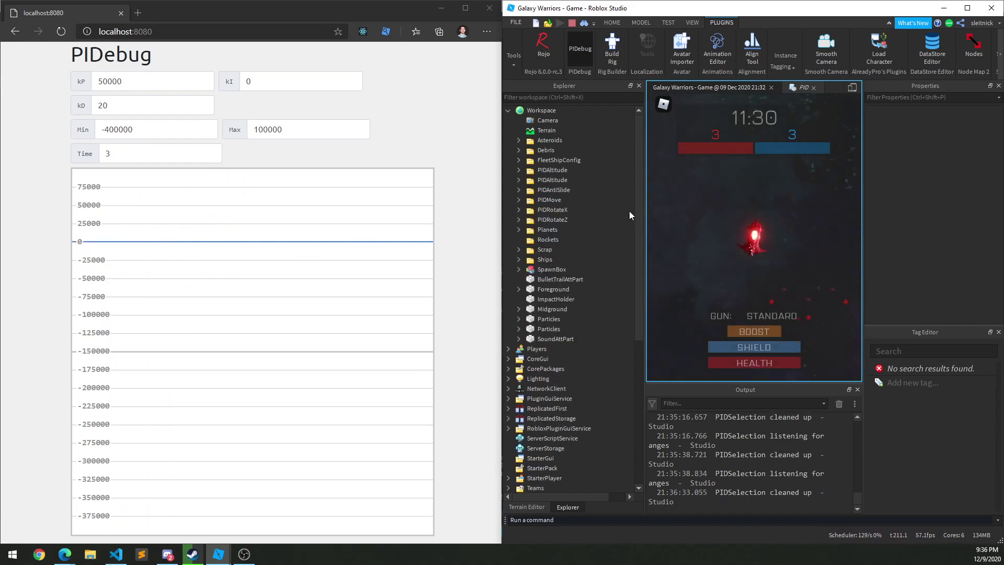
left_click(549, 201)
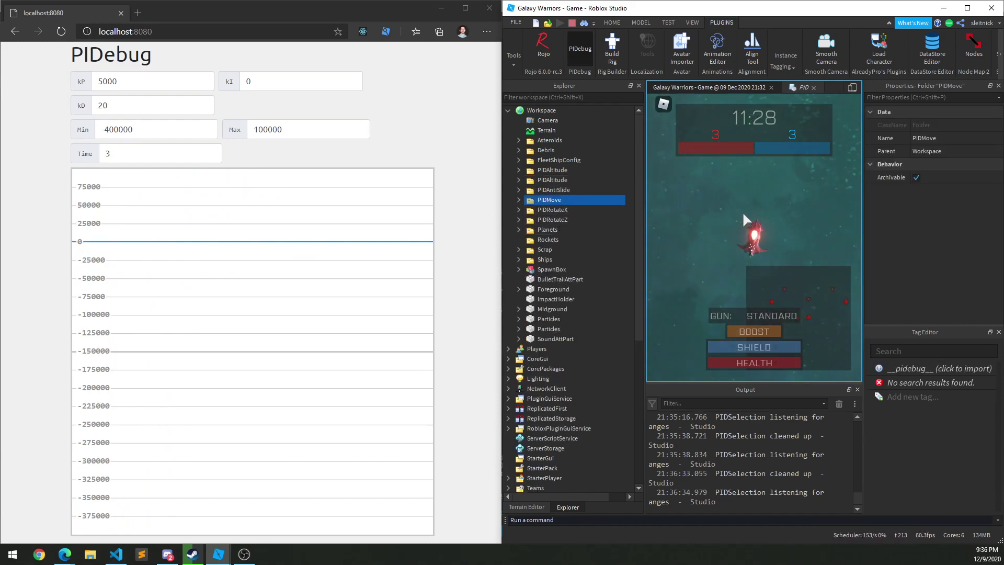
- Test PIDMove with kP 500, then restore kP to 5000 and retest in the game
left_click(134, 82)
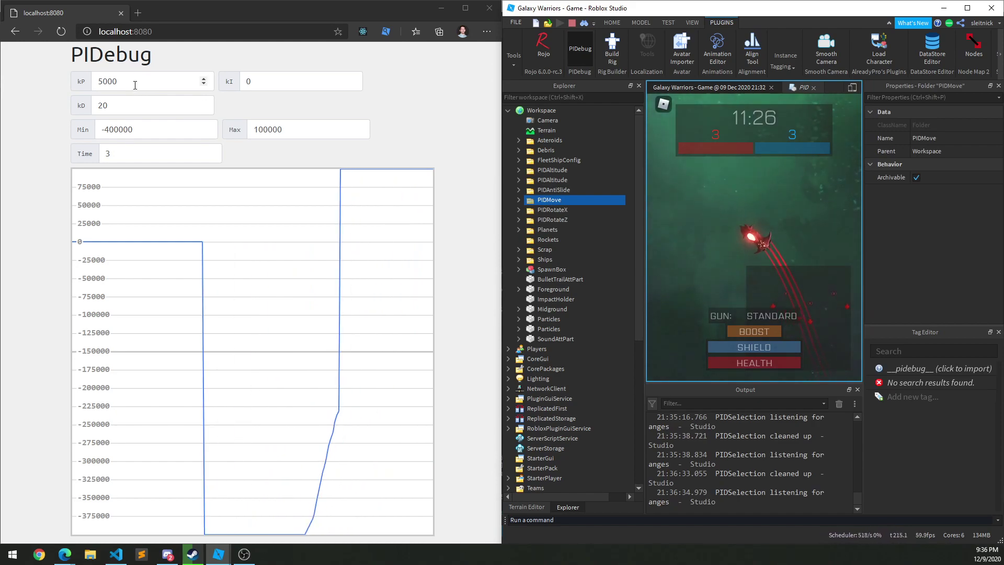
key("BackSpace")
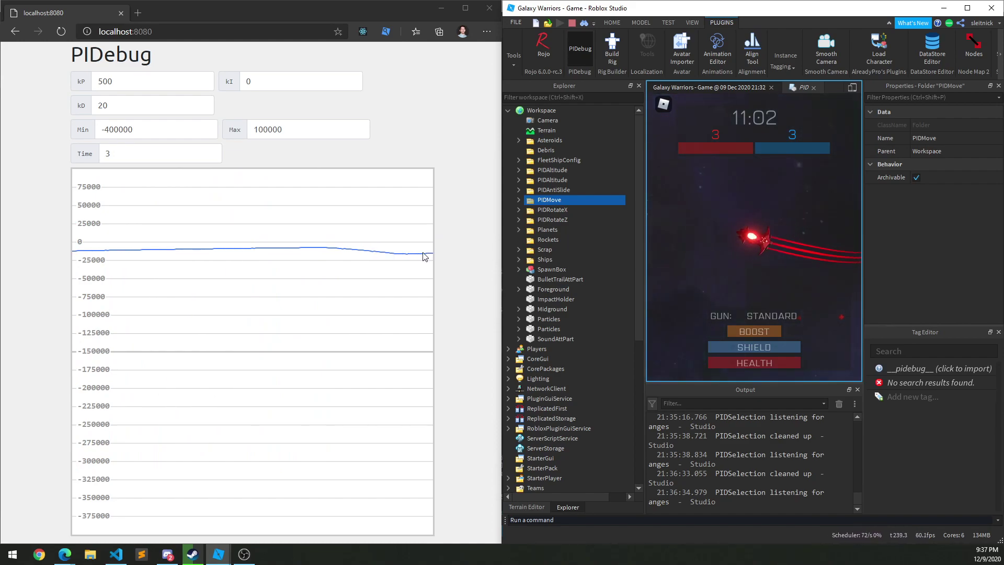
left_click(121, 81)
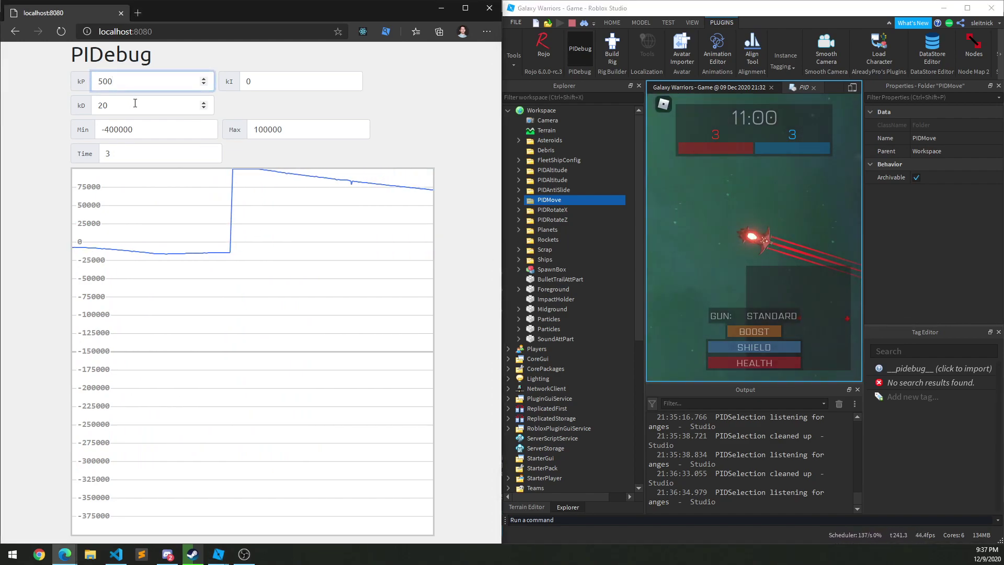
type("0")
left_click(646, 162)
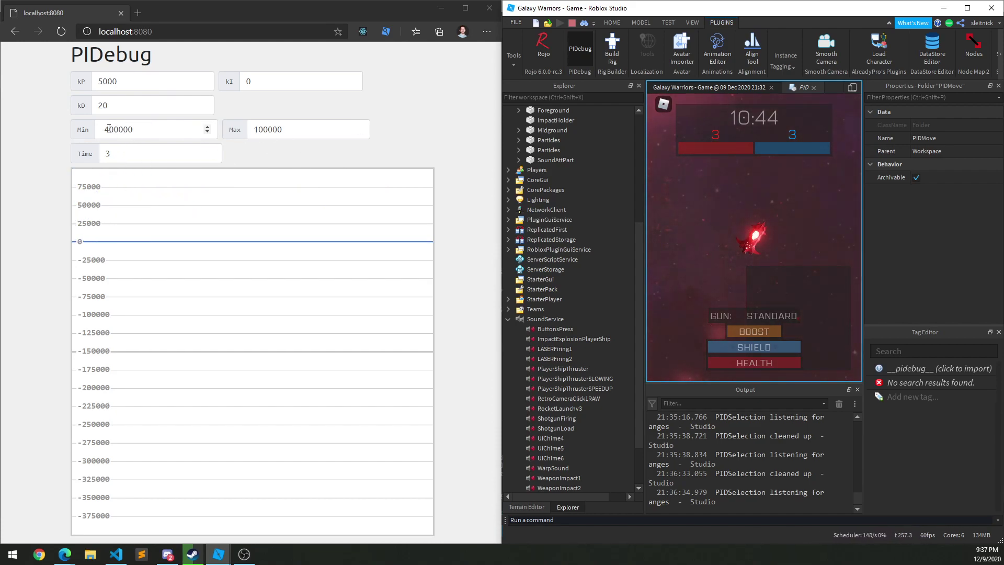
- Select PIDRotateZ in the Explorer so PIDebug shows kP 0.1, Min -2, Max 2 and its response
scroll(572, 230, "up", 6)
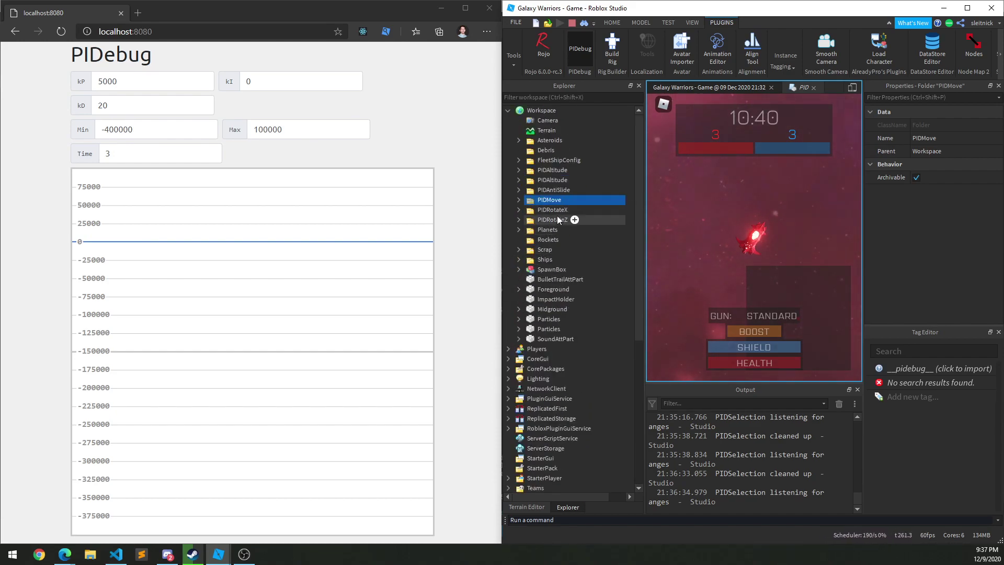
left_click(558, 219)
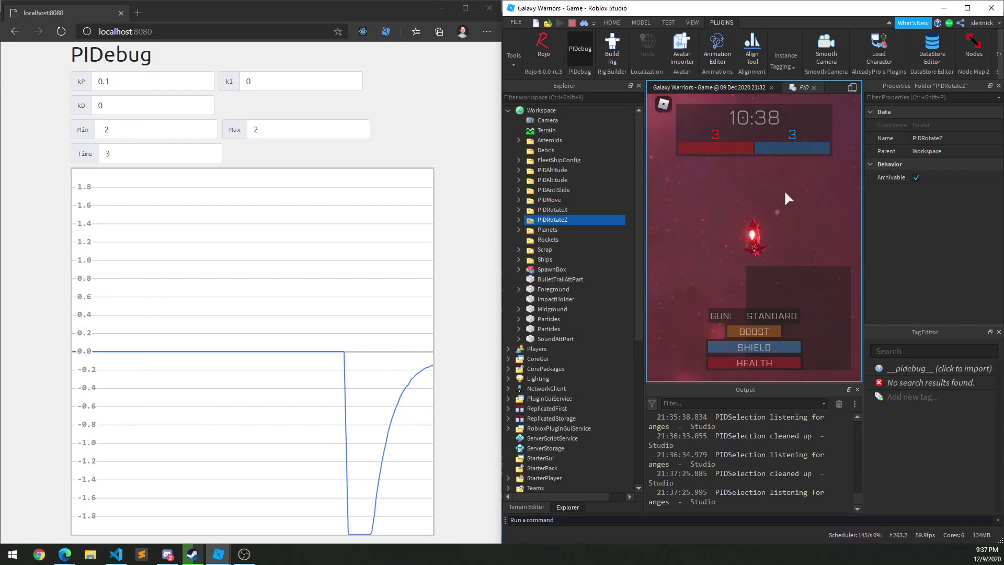
scroll(783, 190, "up", 5)
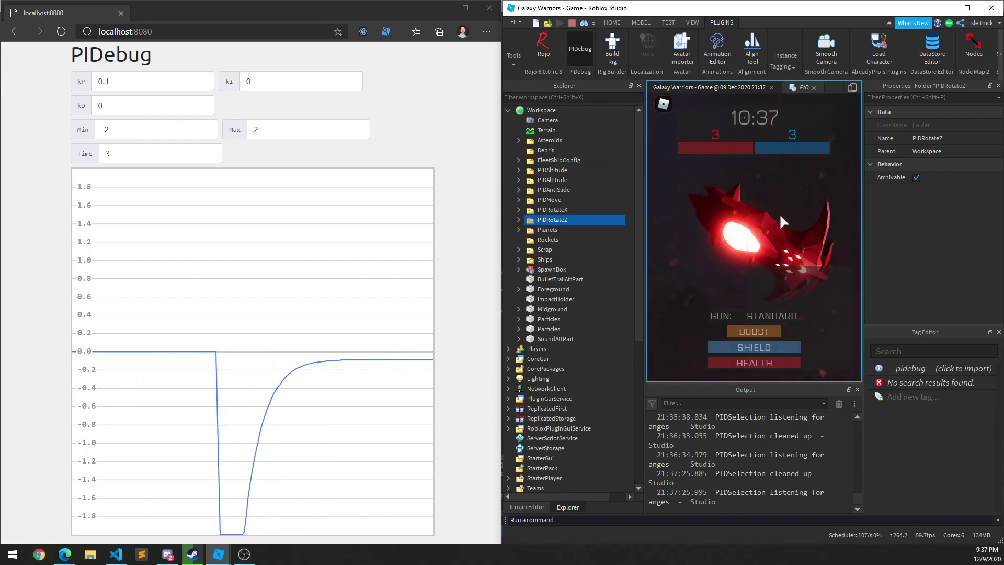
scroll(783, 212, "down", 3)
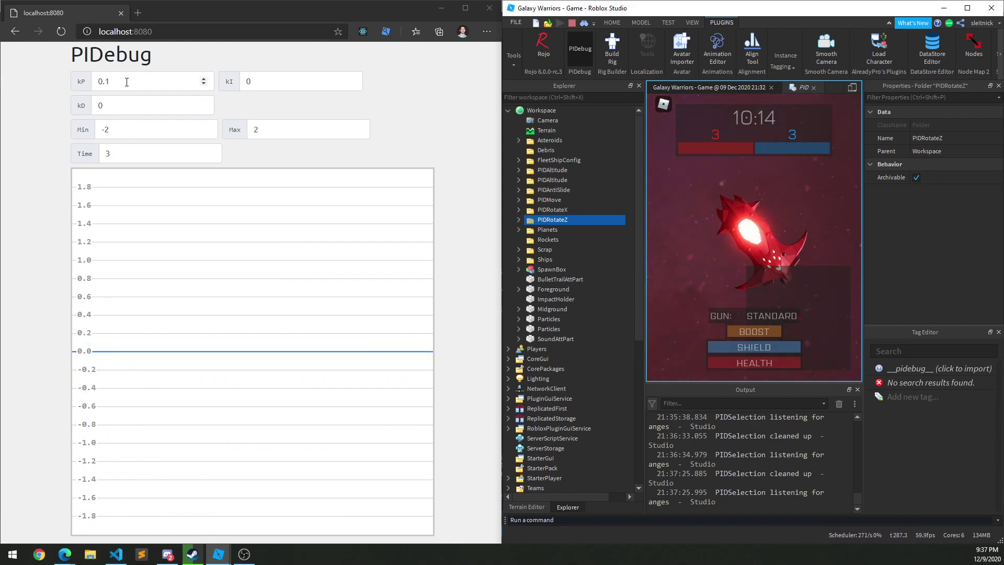
- Test the rotation controller with kP 1, then raise kP to 5 and test again
left_click_drag(123, 80, 78, 83)
type("1")
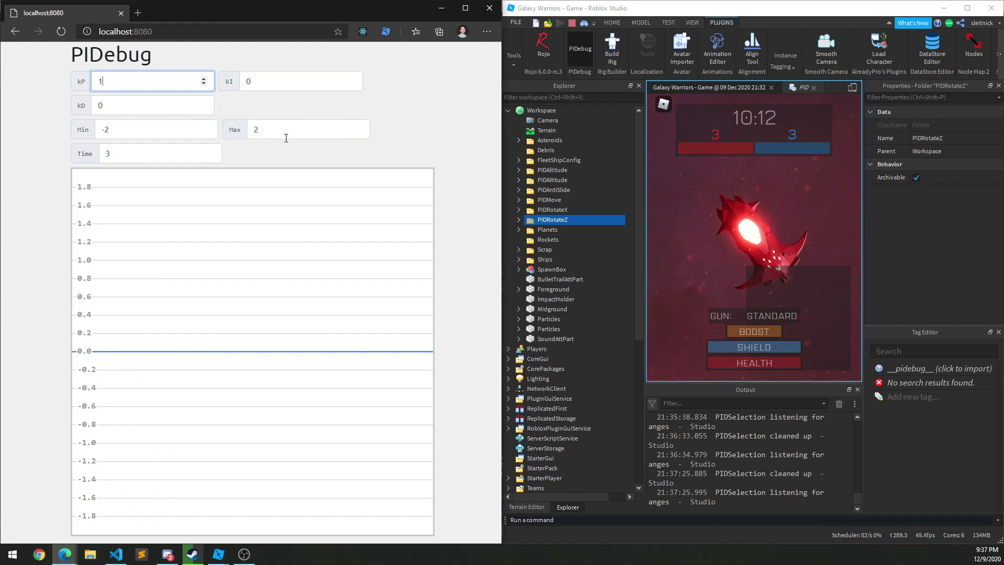
left_click(748, 190)
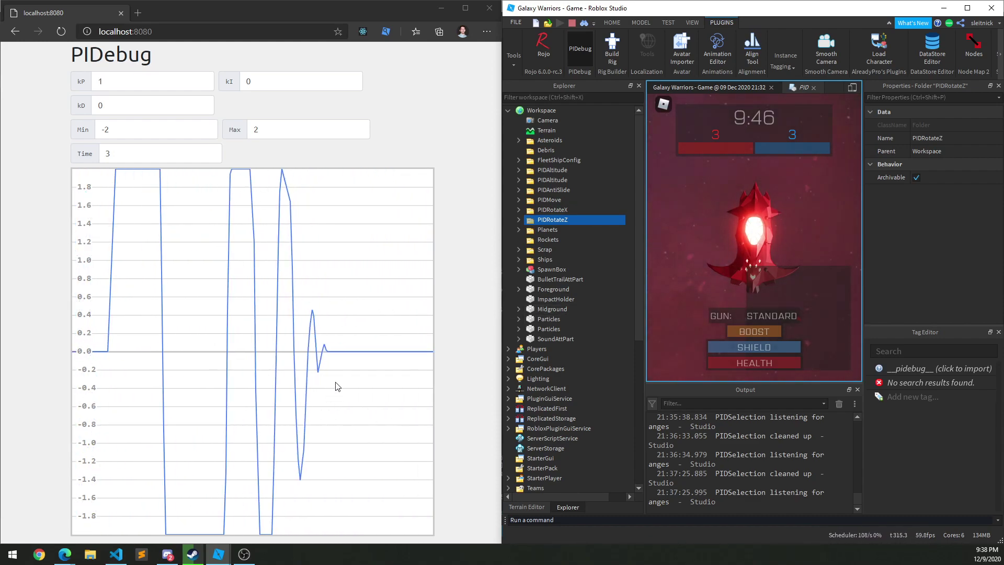
left_click(139, 76)
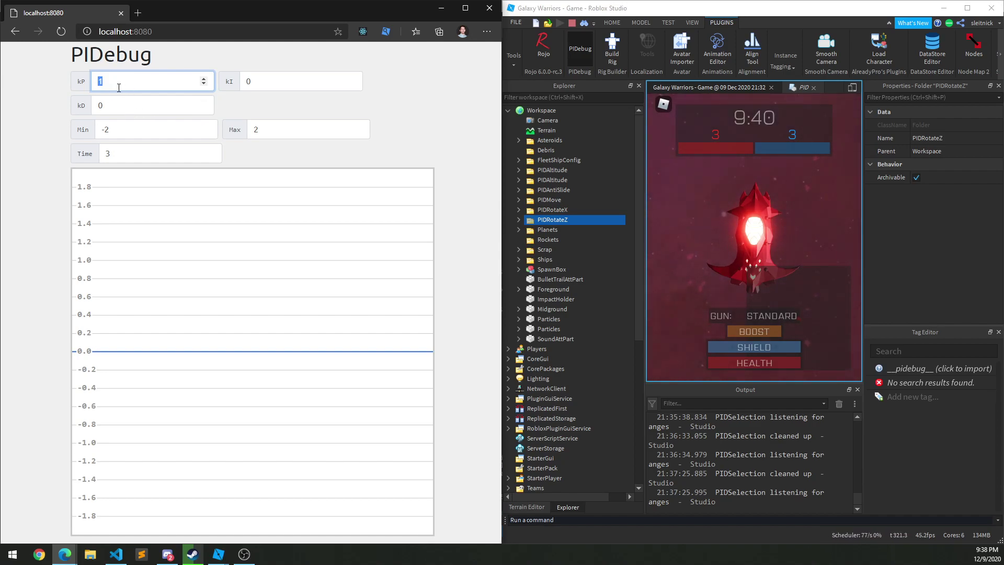
left_click(682, 222)
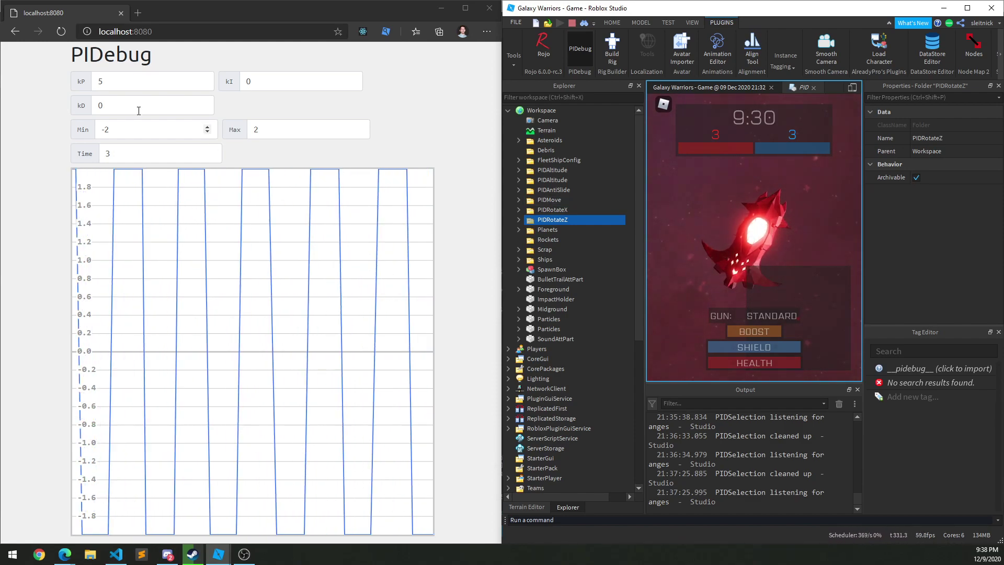
- Reset the rotation kP to 1 and test, then lower it to .5 and turn the ship
left_click(138, 81)
key("BackSpace")
type("1")
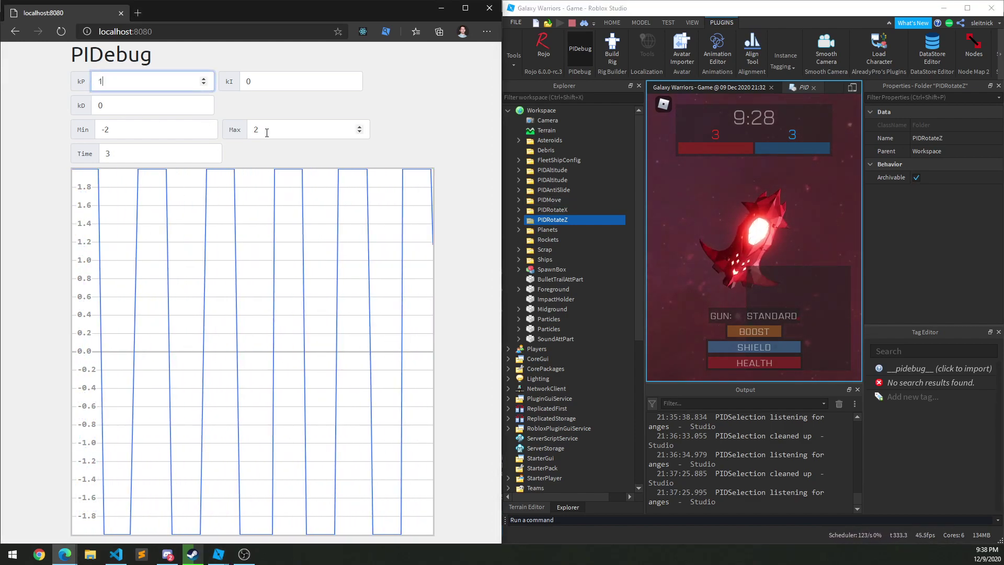
left_click(266, 132)
left_click(819, 201)
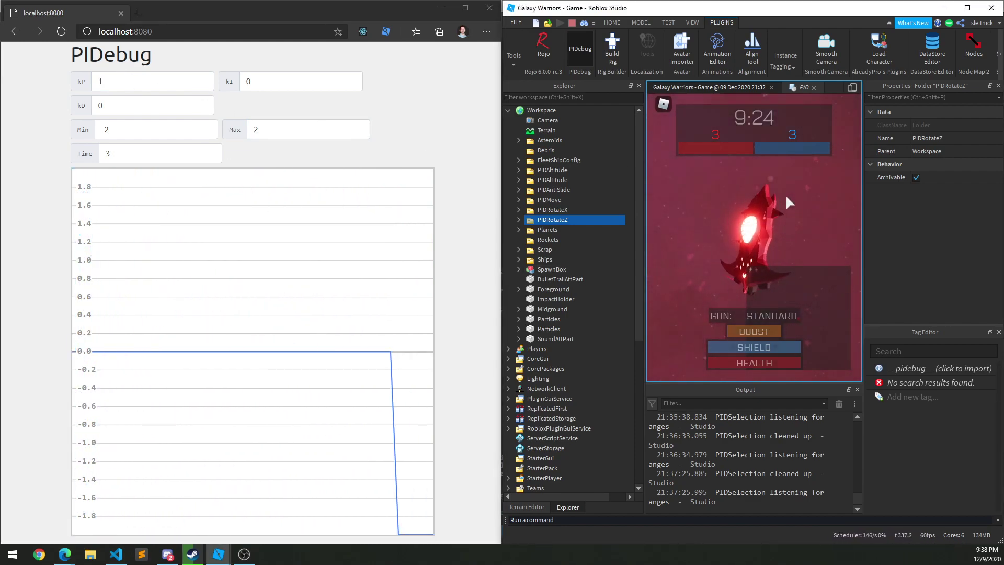
left_click_drag(128, 83, 92, 87)
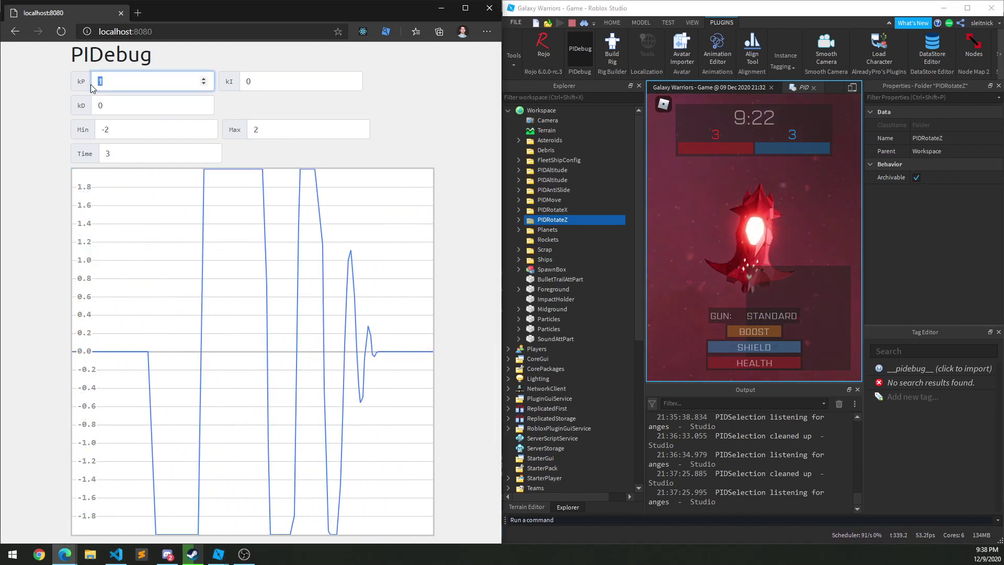
left_click(798, 261)
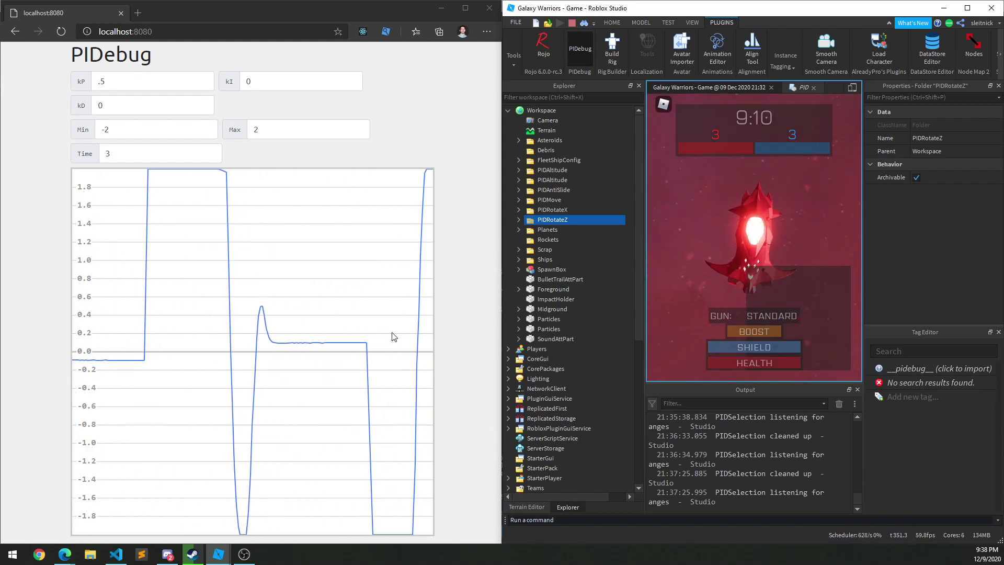
- Test the rotation with kP .25, then begin changing kP to .1
left_click(127, 80)
double_click(101, 81)
type("2")
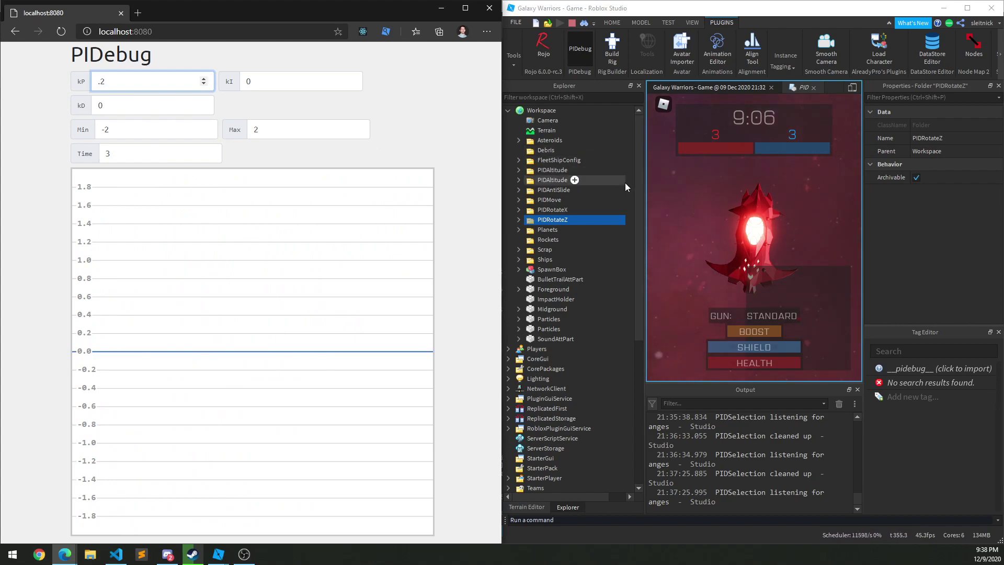
type("5")
left_click(731, 197)
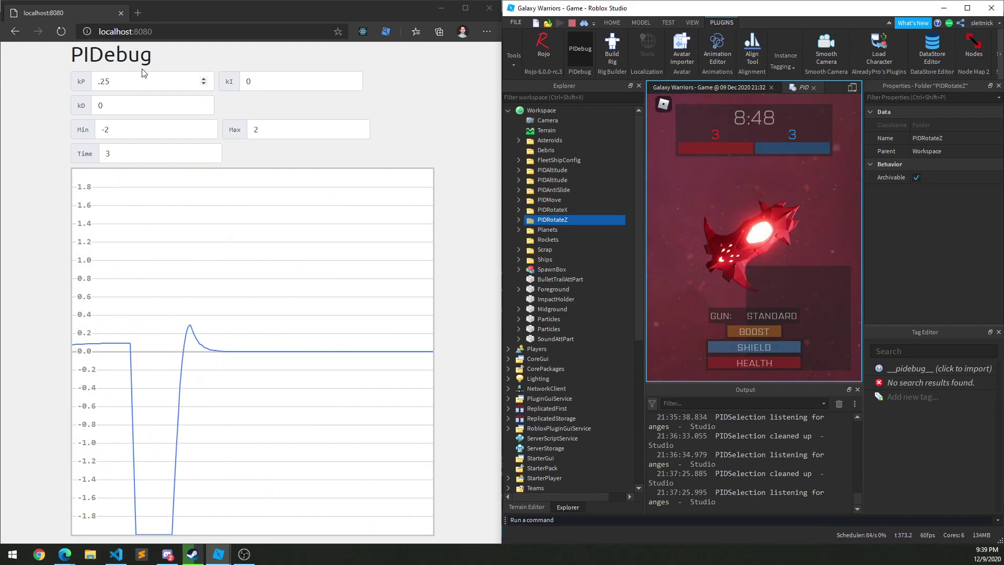
left_click(119, 83)
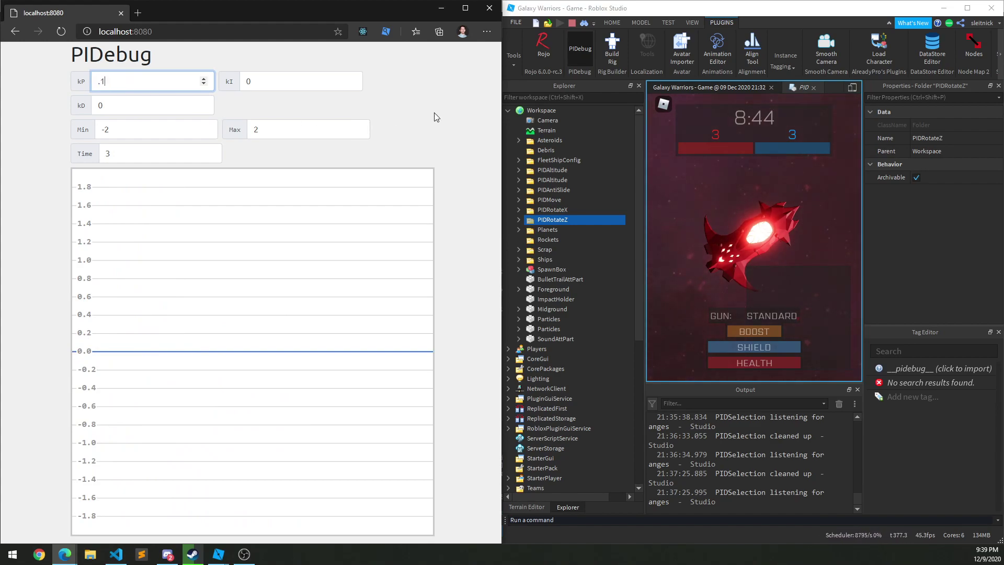
- Turn the ship several times with kP .1 to confirm a smooth decay to 0 without overshoot
left_click(749, 178)
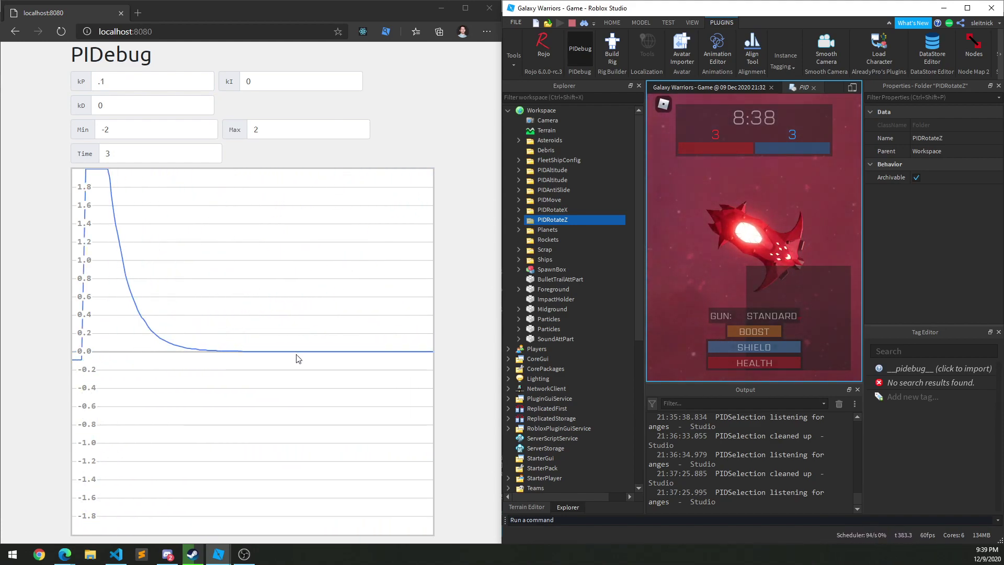
left_click(802, 230)
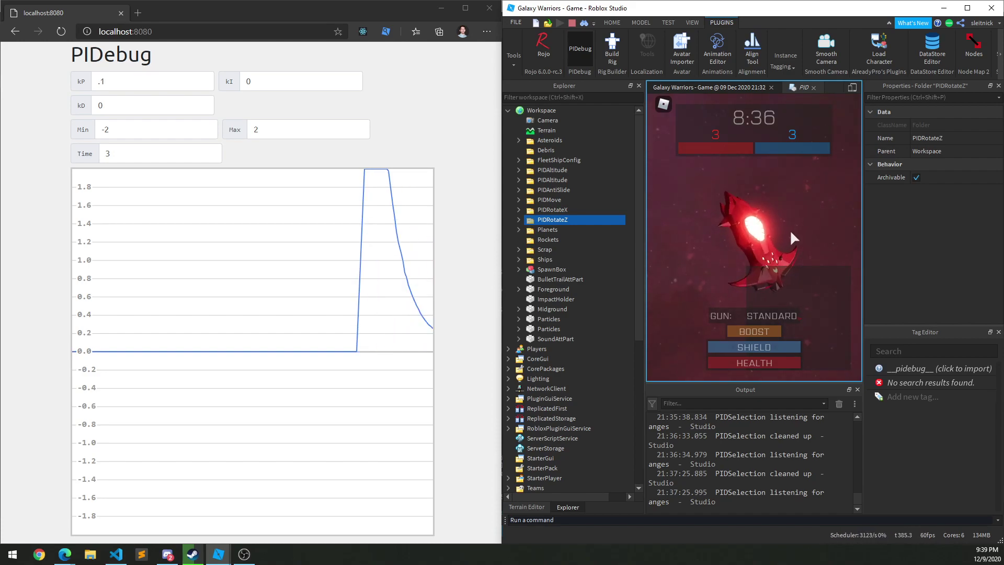
left_click(789, 230)
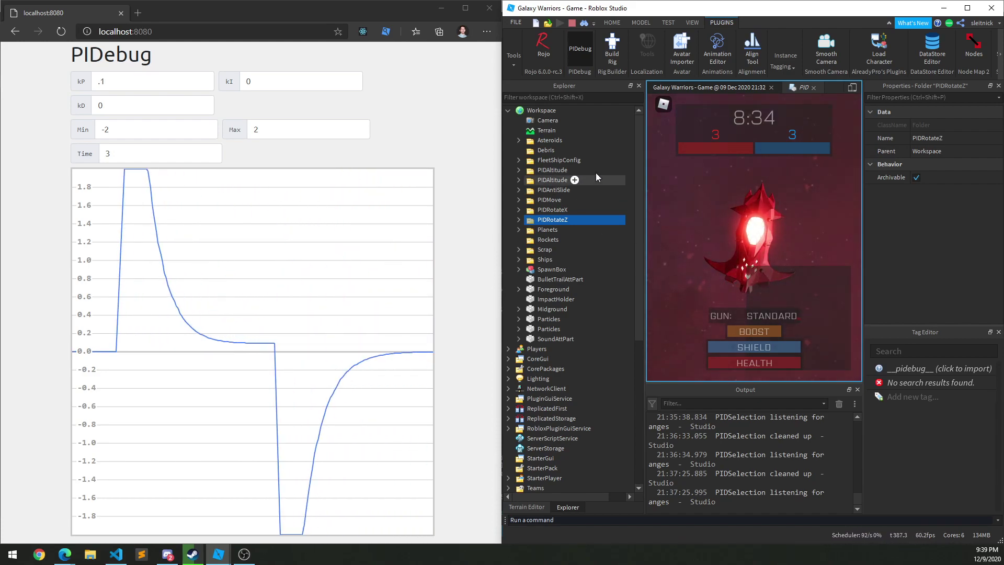
- Load PIDAntiSlide into PIDebug with ±400000 limits, then lower its kP from 8000 to 800 and test in-game
left_click(548, 193)
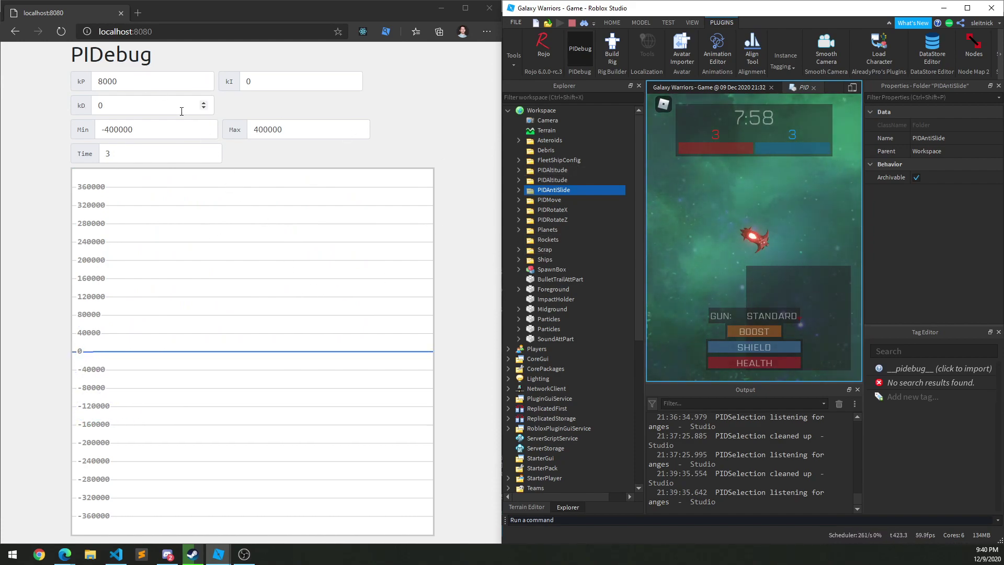
left_click(133, 78)
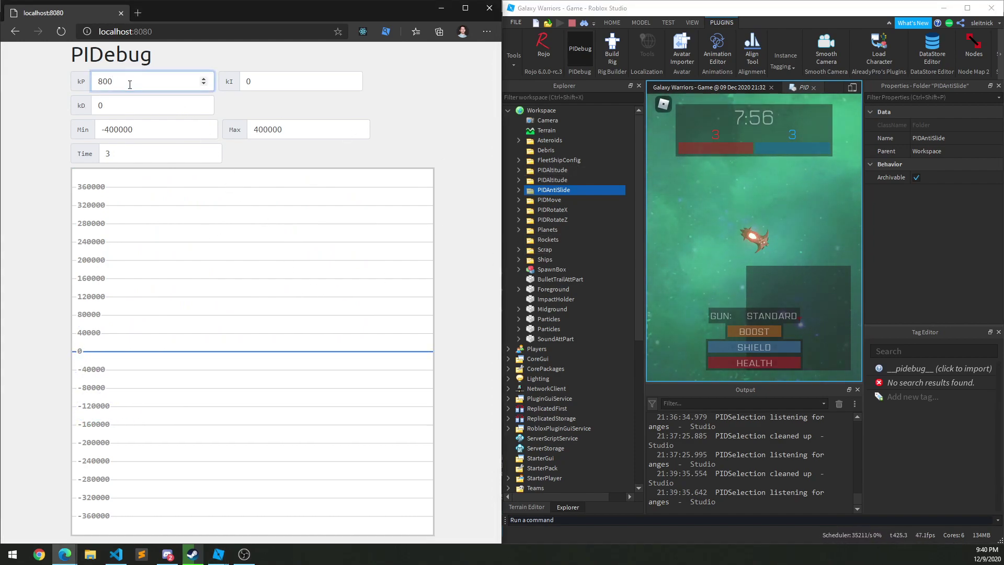
left_click(773, 206)
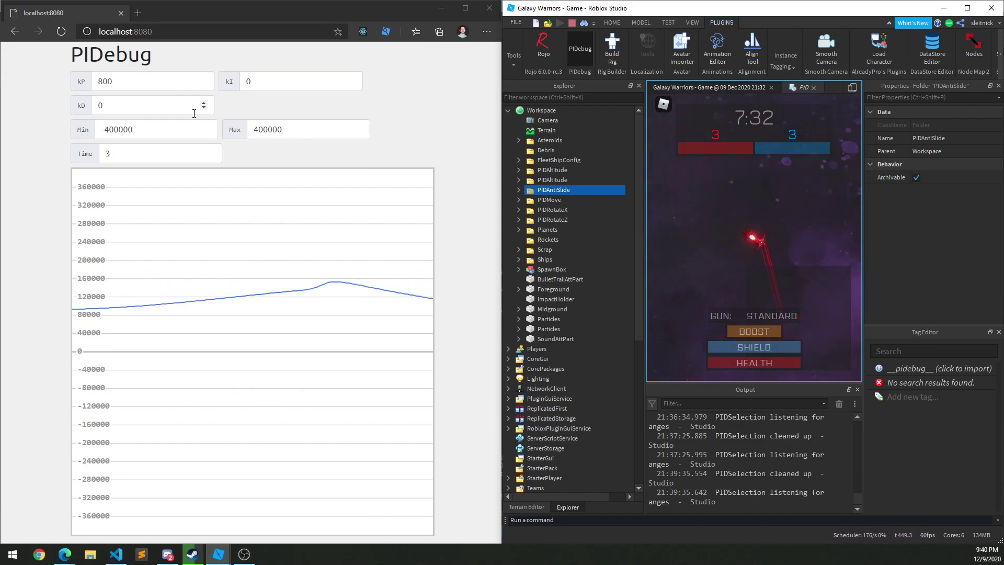
left_click(123, 83)
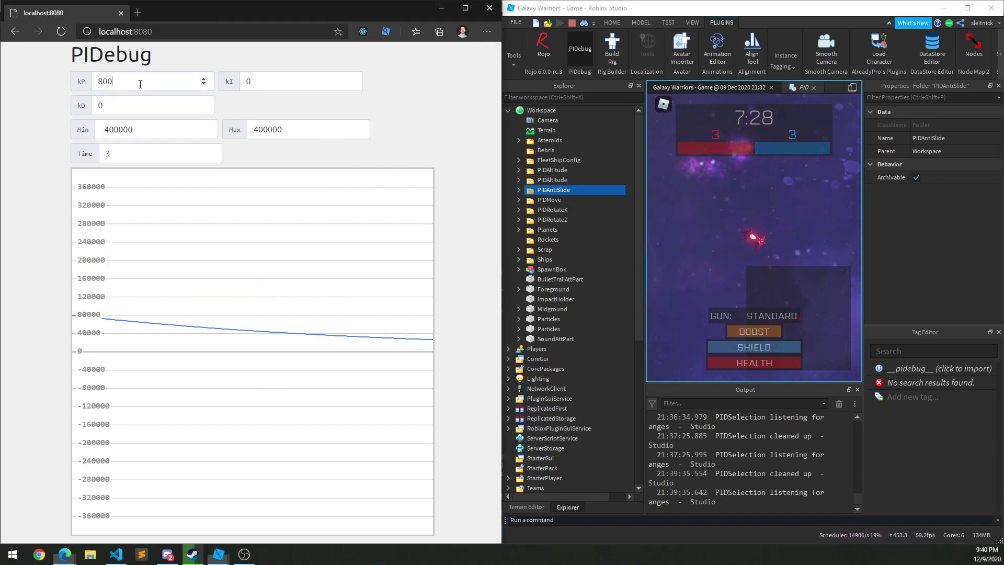
- Fly the ship with anti-slide kP at 8000 and watch the graph swing near 340000, then settle to 0
left_click(726, 188)
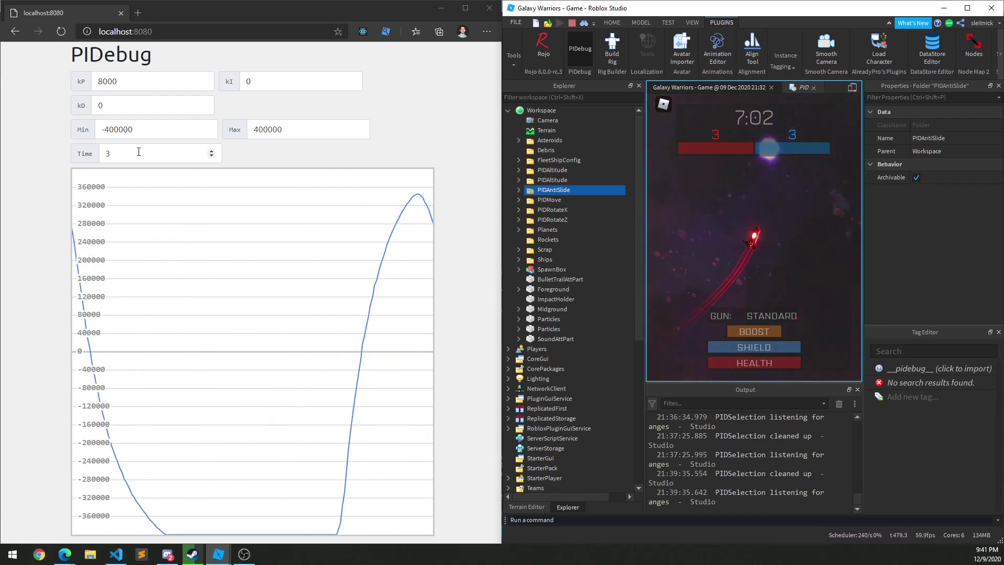
- Try anti-slide kP 80000 with Min/Max widened to -4000000 and 4000000 in the running game
left_click(359, 129)
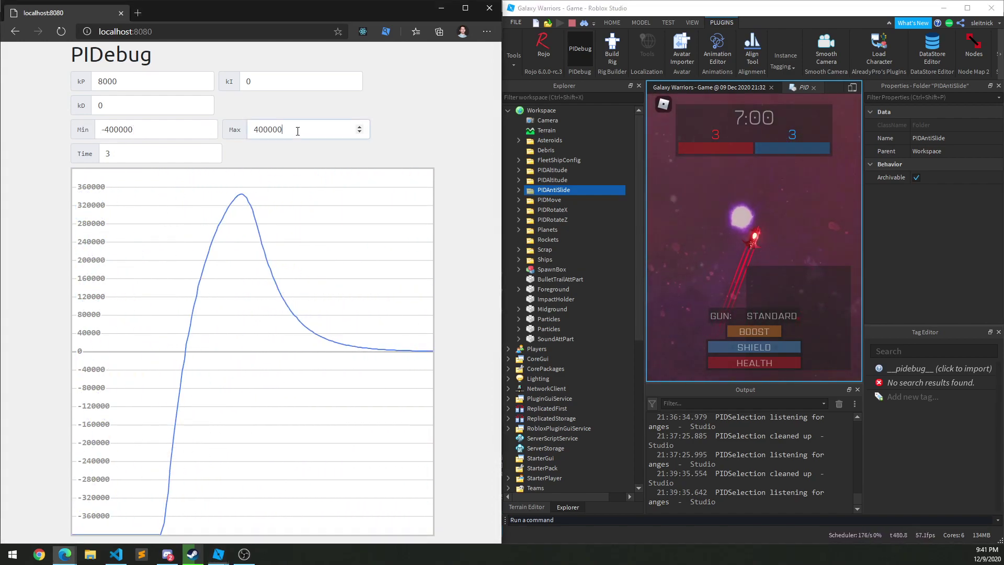
left_click(145, 131)
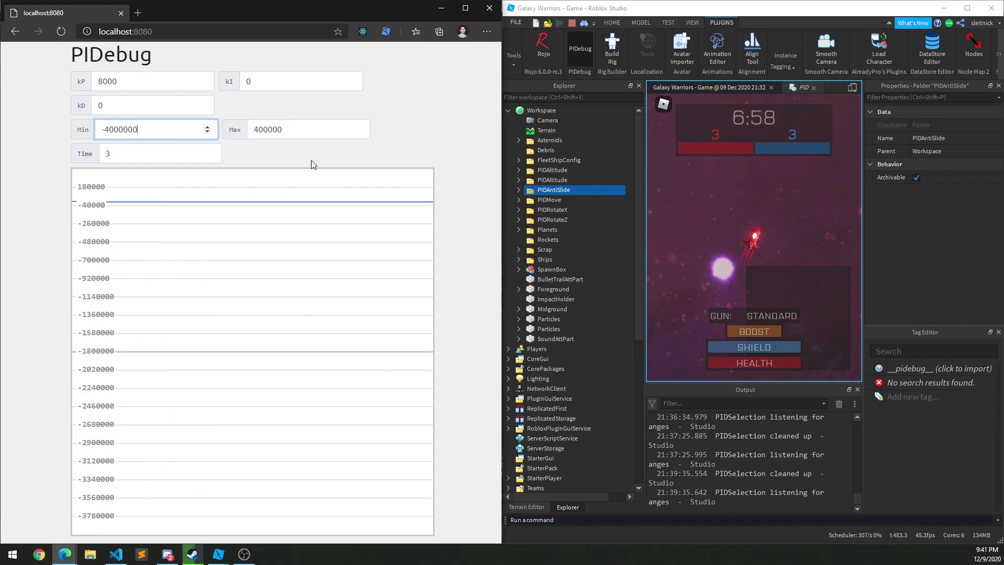
type("0")
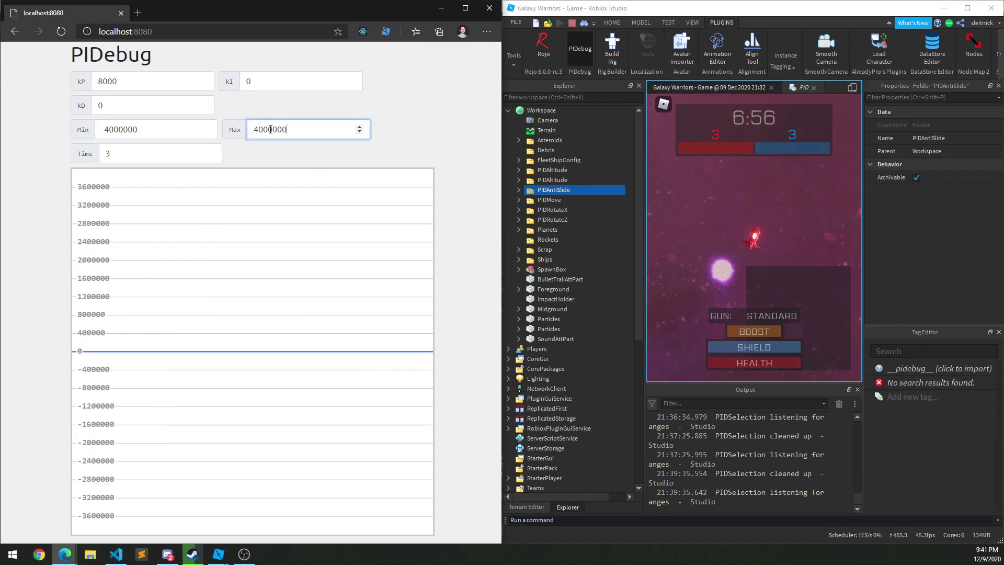
left_click(767, 209)
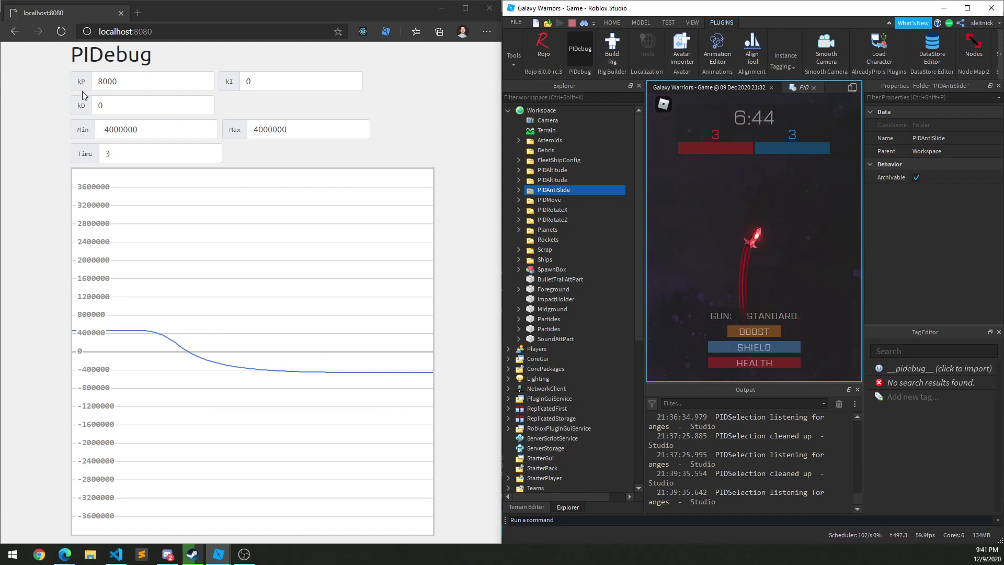
left_click(128, 85)
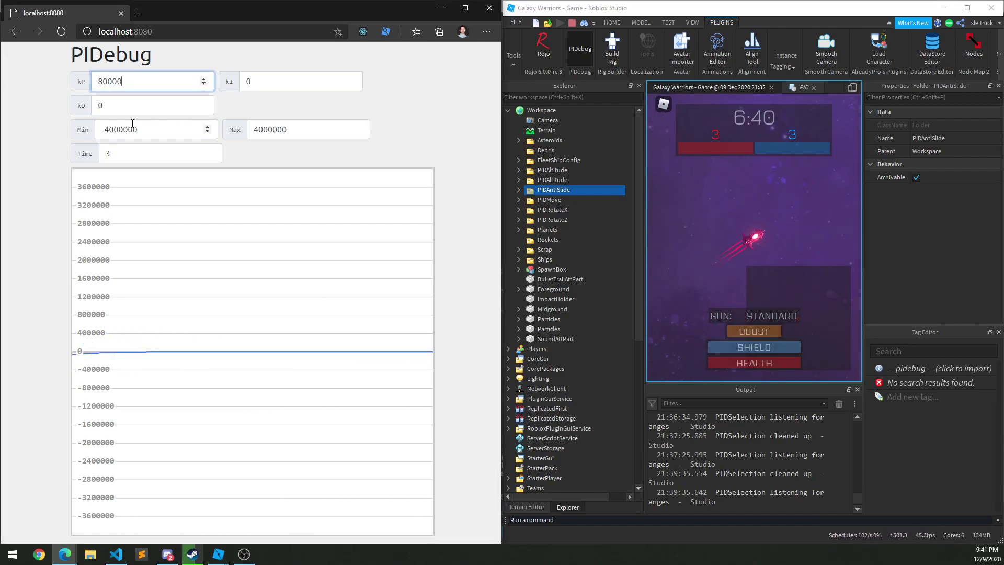
left_click(752, 187)
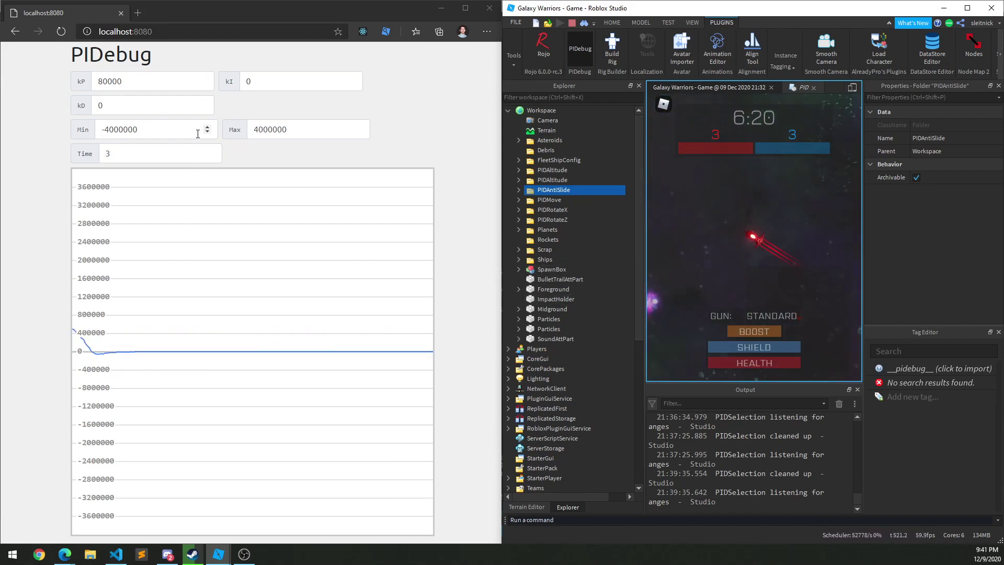
- Restore anti-slide kP to 8000 and trim Min/Max back to -400000 and 400000
left_click(159, 83)
key("BackSpace")
left_click(331, 128)
key("BackSpace")
left_click(771, 217)
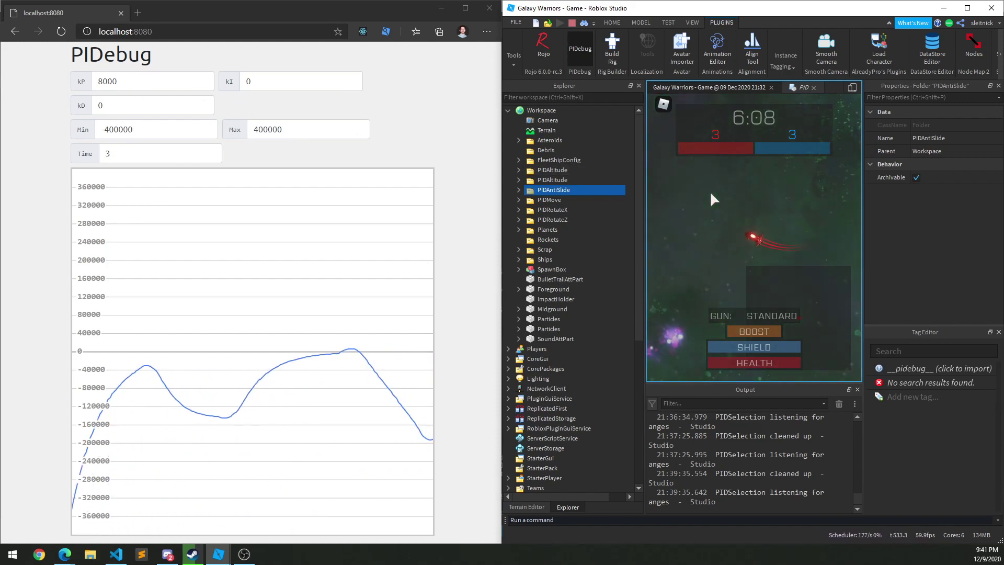
double_click(104, 108)
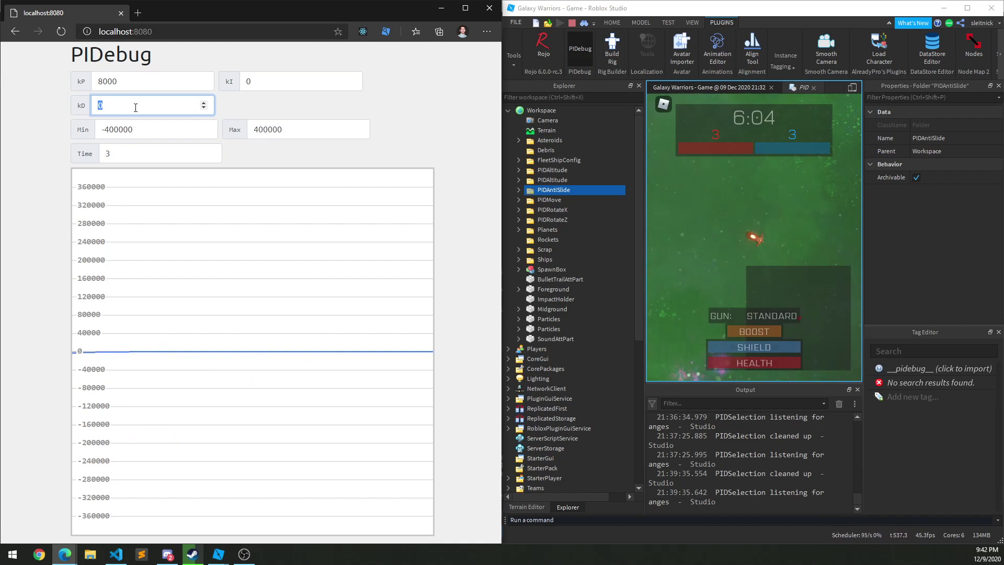
type("5000")
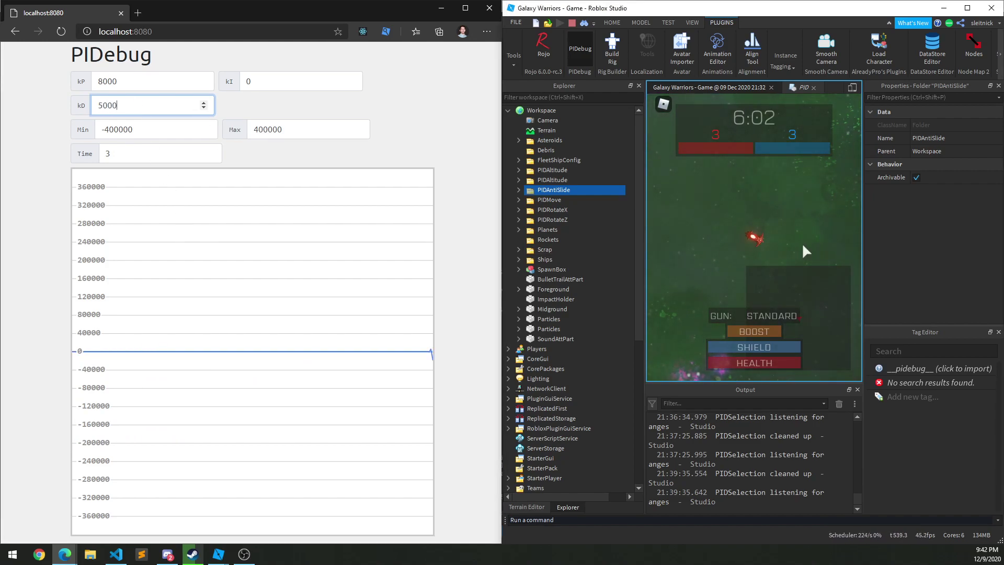
left_click(800, 241)
left_click(771, 232)
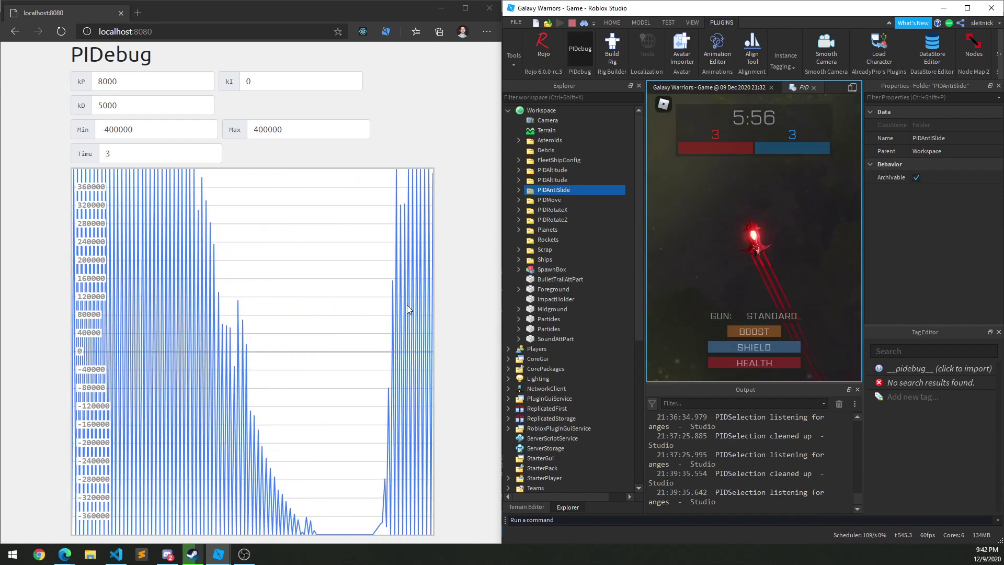
left_click(131, 113)
key("BackSpace")
left_click(781, 248)
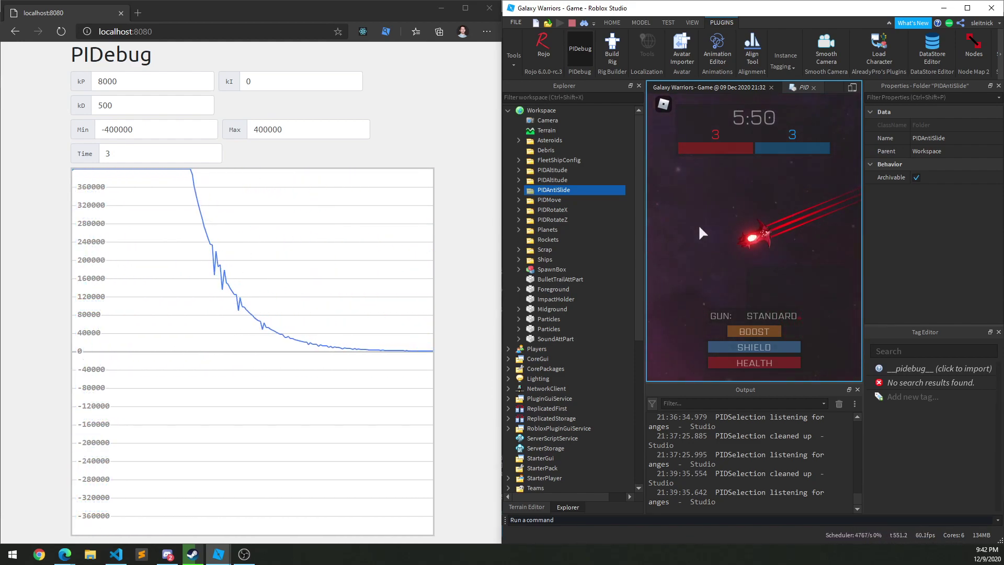
double_click(131, 109)
type("0")
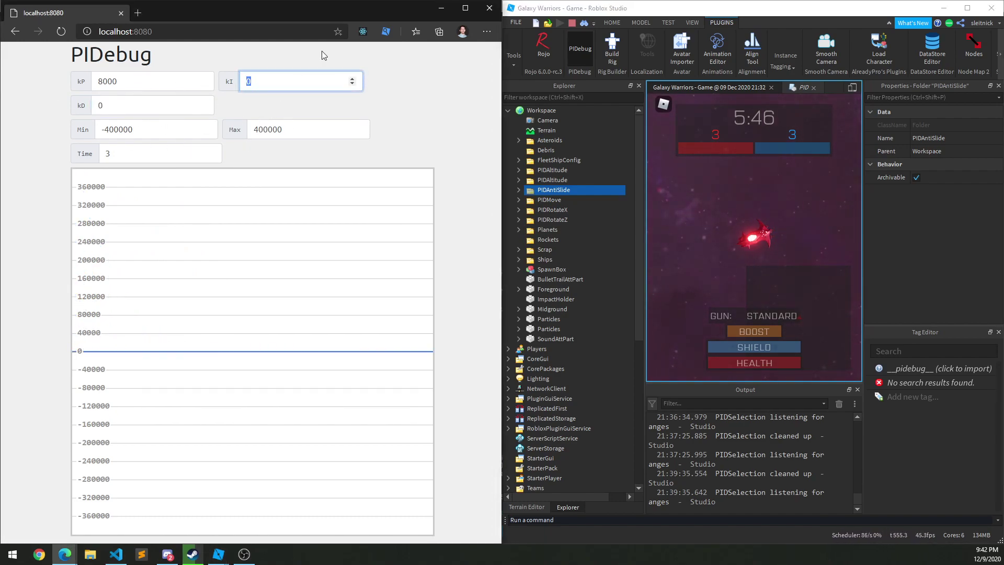
type("100")
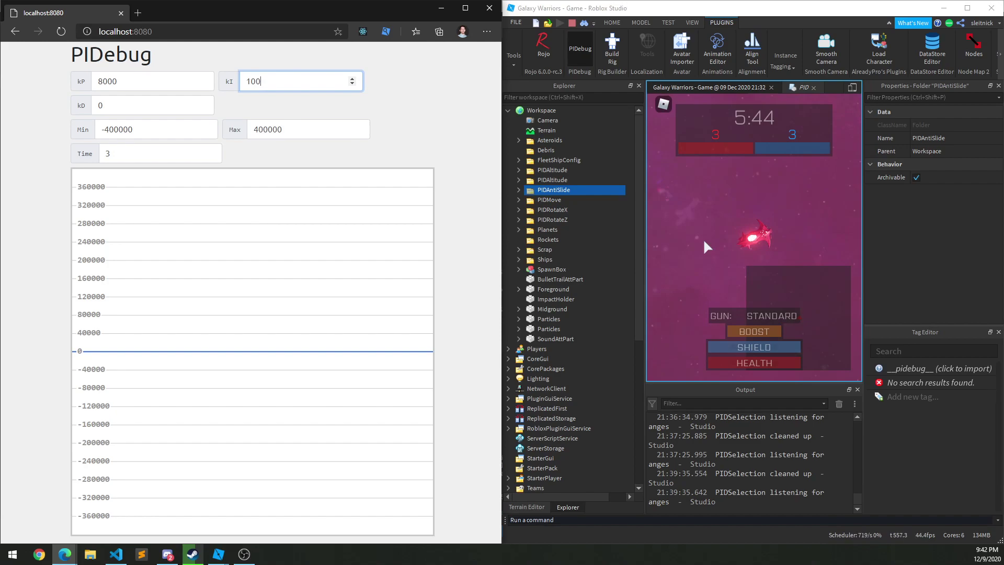
left_click(703, 238)
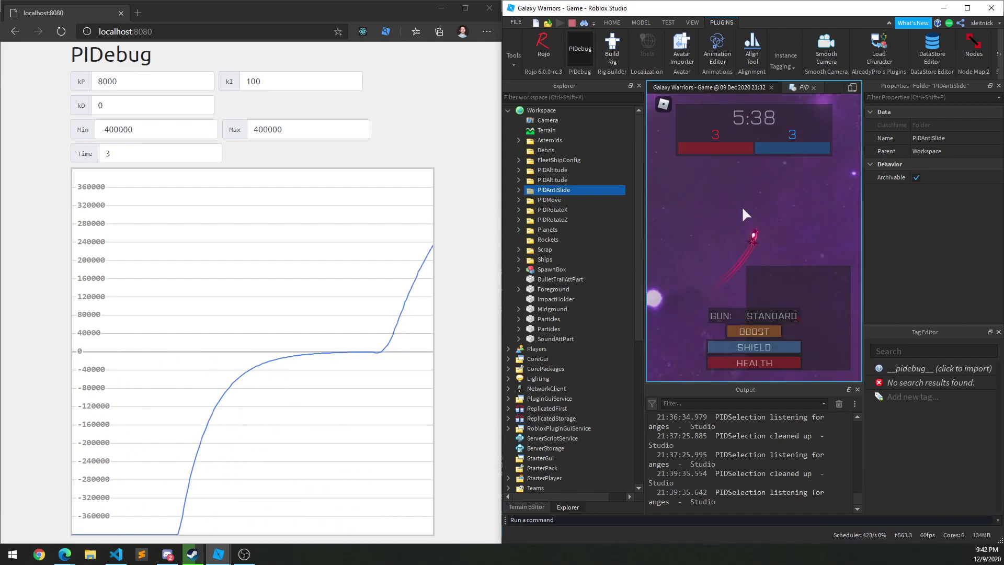
double_click(293, 80)
type("0")
left_click(780, 197)
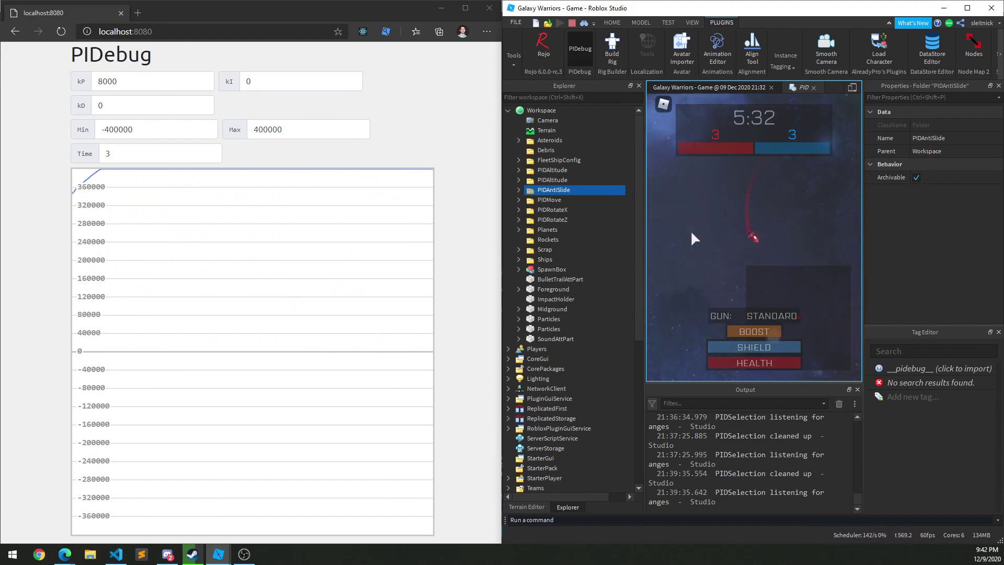
- Attach PIDebug to the PIDAltitude controller, showing kP 20000, kD 20000 and its live graph
left_click(553, 182)
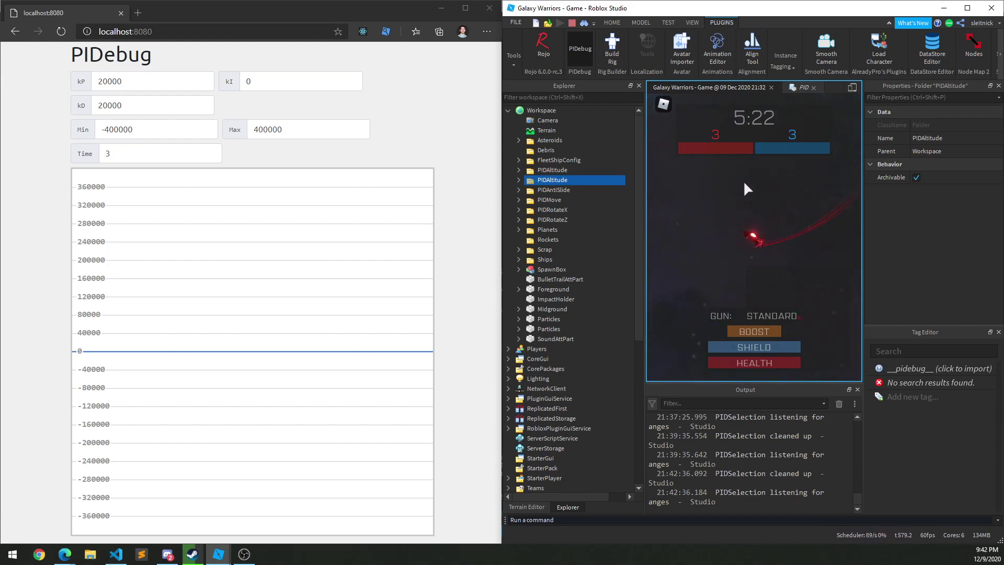
left_click(547, 172)
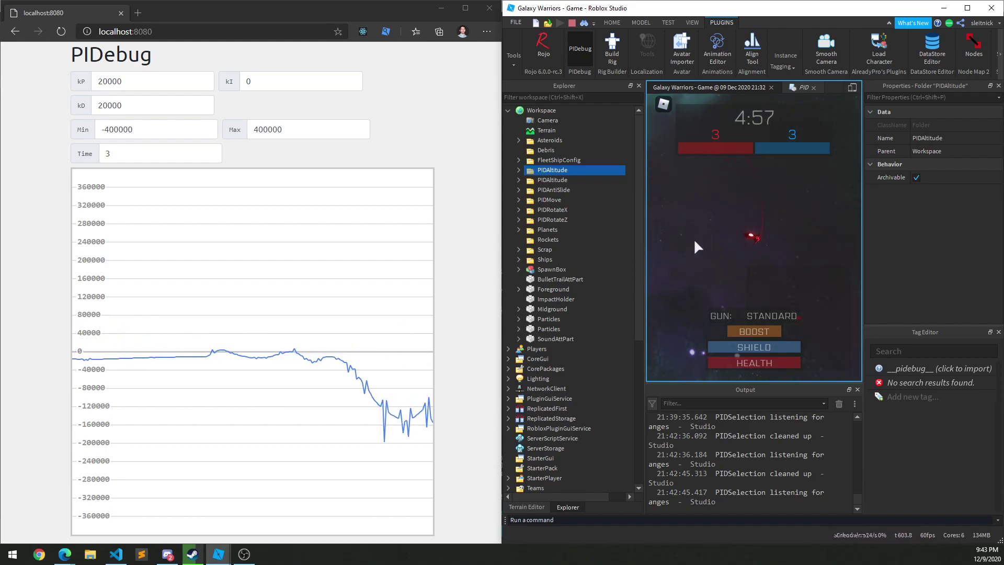
- Cut the altitude kD from 20000 to 200 and test it in the game
left_click(135, 107)
key("BackSpace")
key("BackSpace")
left_click(775, 182)
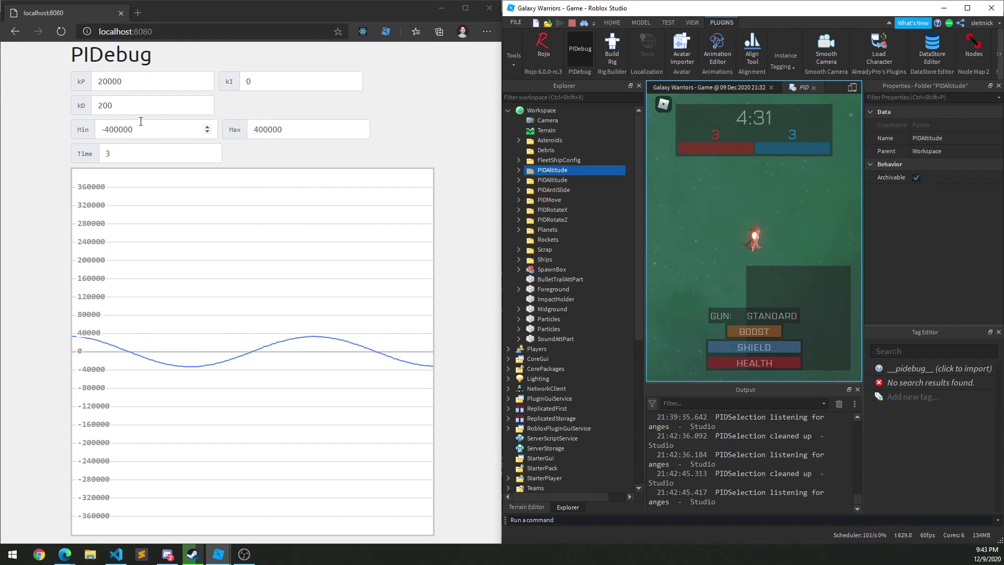
- Reduce the altitude kD further to 20 and watch the oscillations grow to about ±360000
left_click(131, 110)
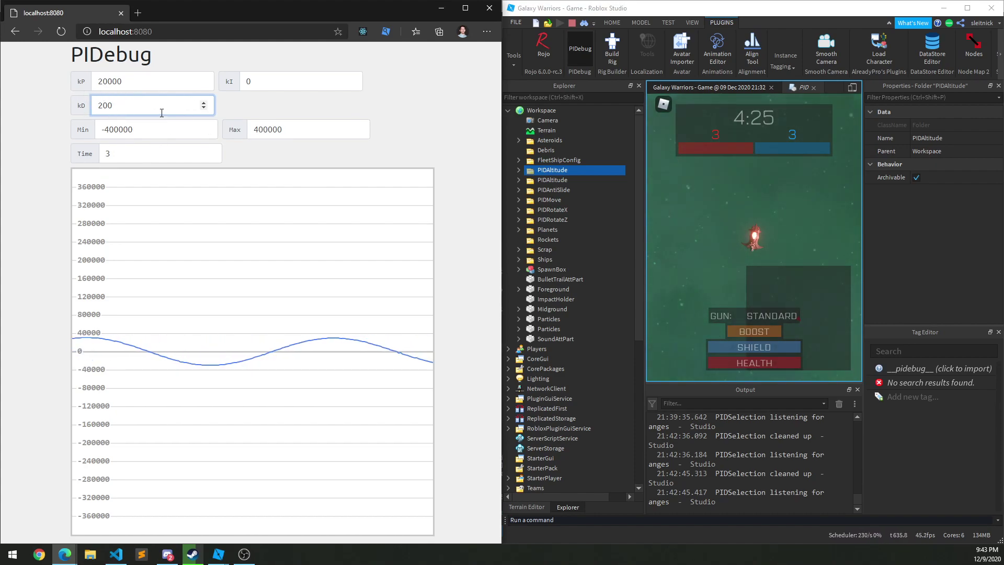
key("BackSpace")
left_click(757, 237)
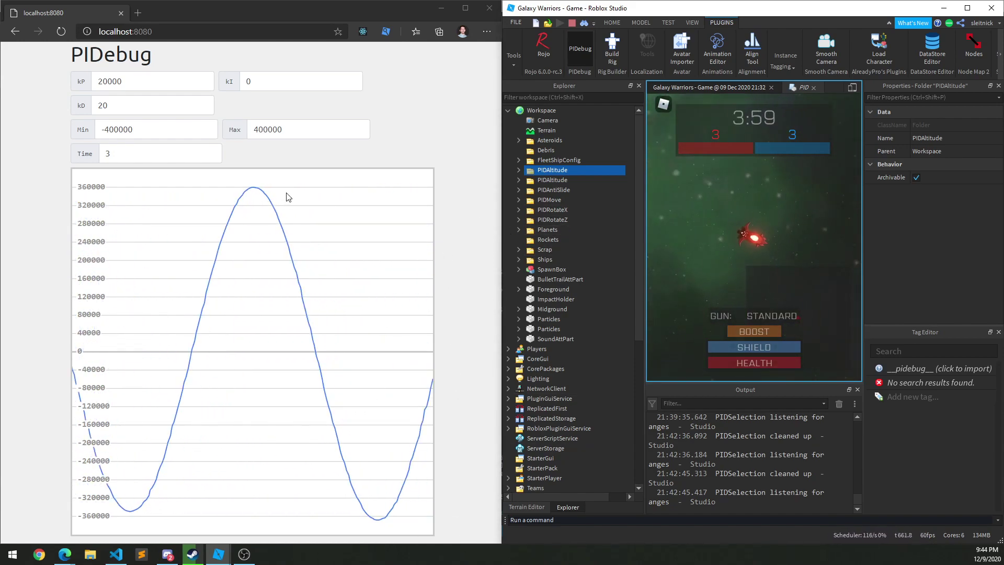
- Raise the altitude kD to 2000 and test, with the swings calming to within about ±40000
left_click(130, 107)
type("0")
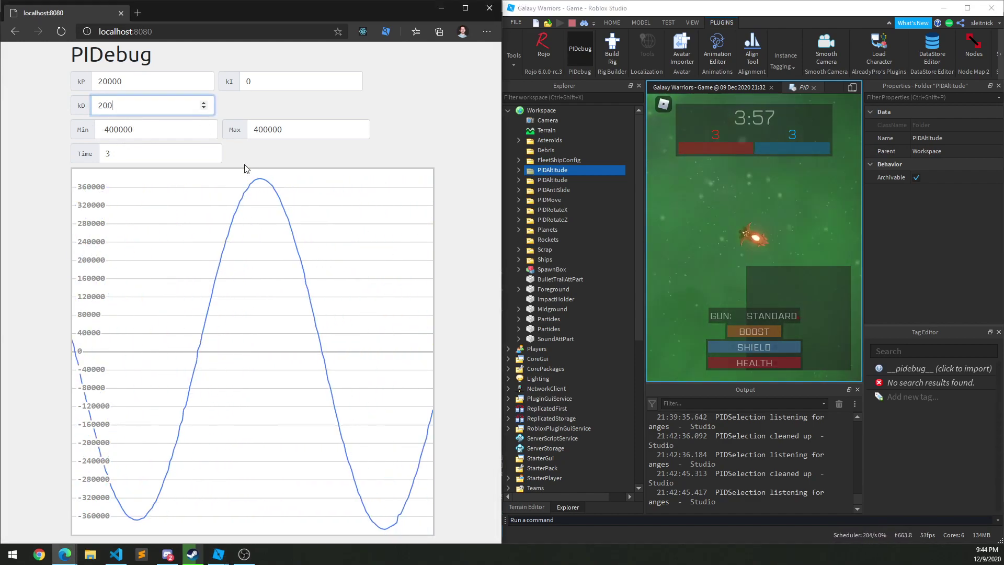
type("0")
left_click(786, 229)
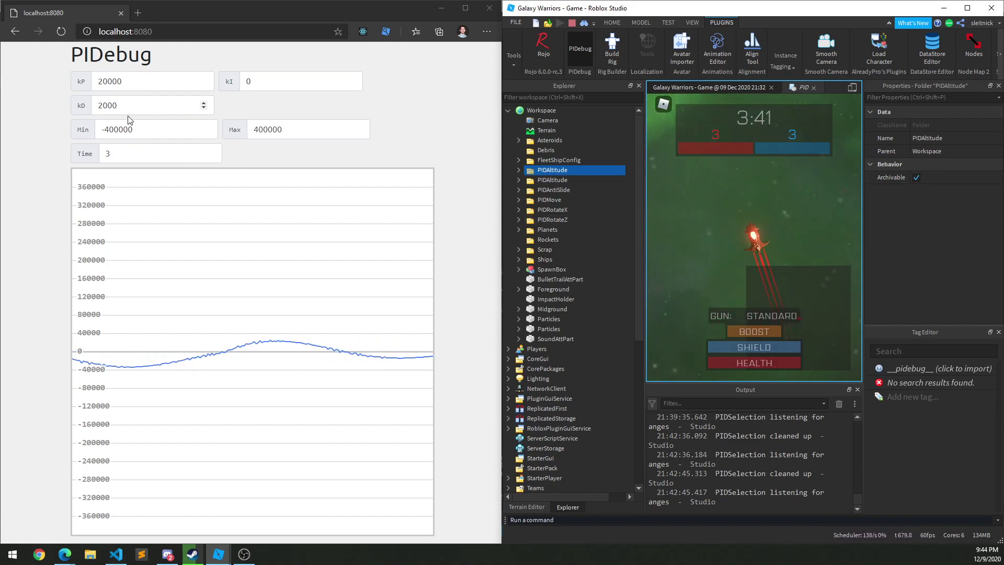
- Raise the altitude kP to 200000 and test it in the game
left_click(136, 81)
type("0")
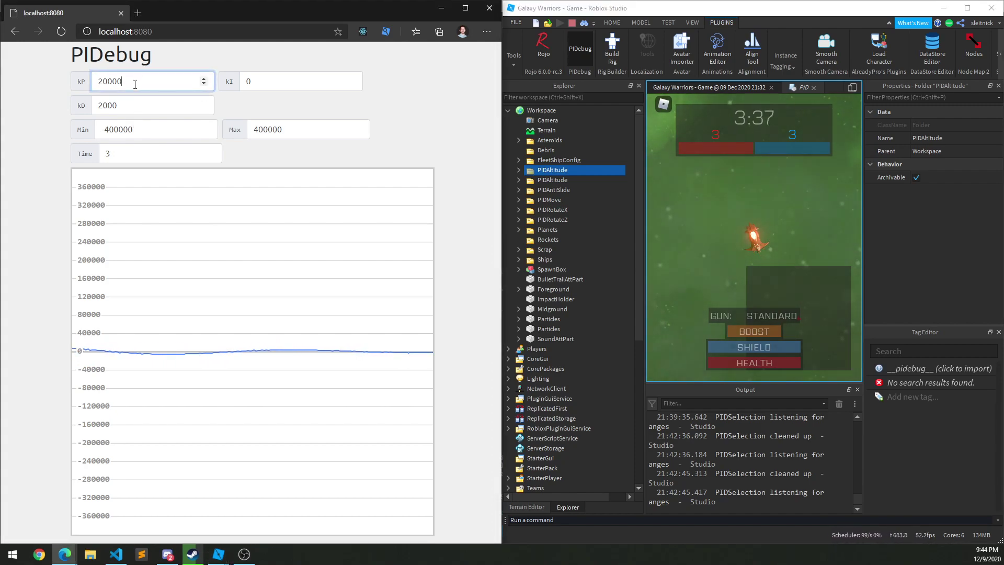
left_click(735, 227)
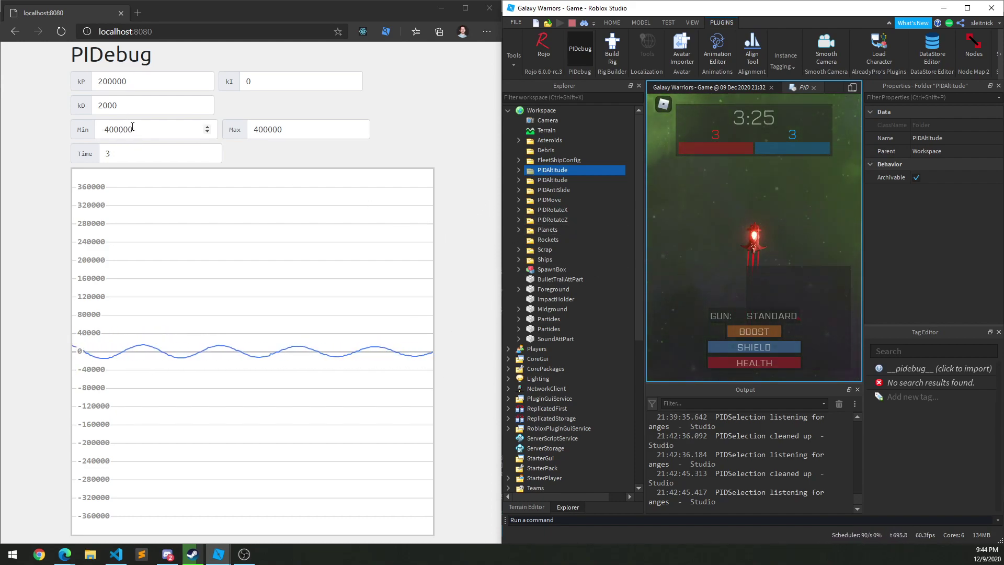
- Raise the altitude kD to 20000 and test, with the graph staying near zero
left_click(147, 106)
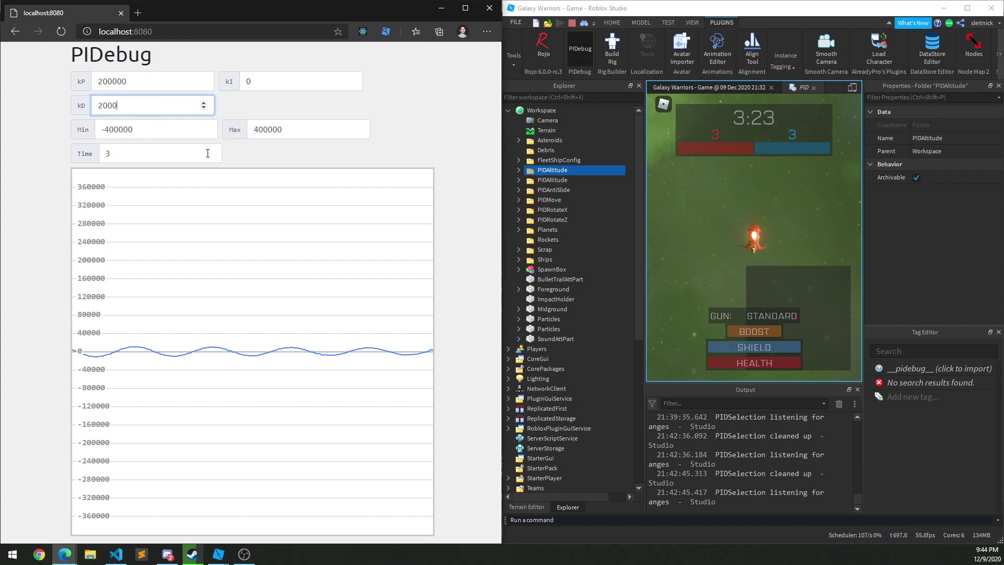
type("0")
left_click(714, 194)
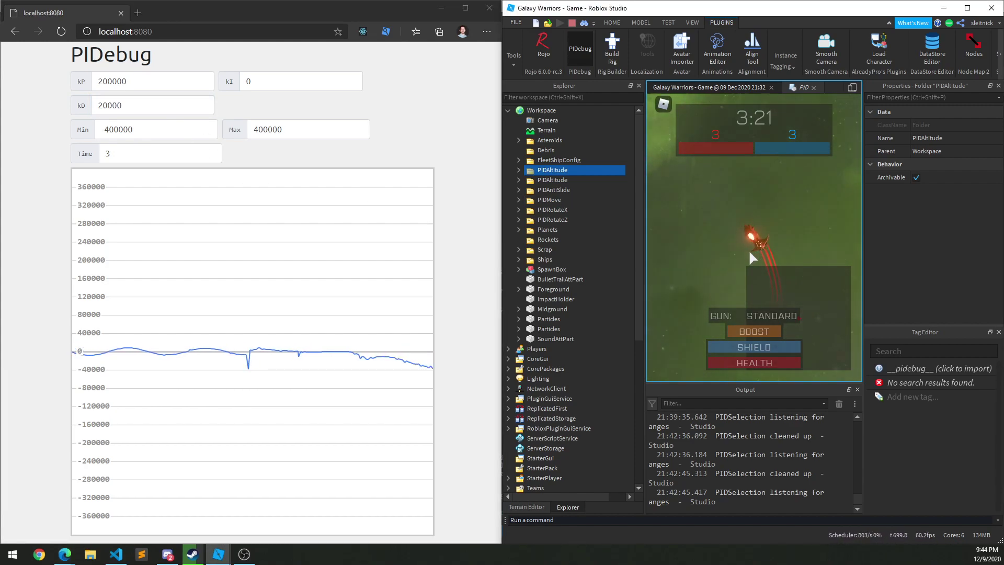